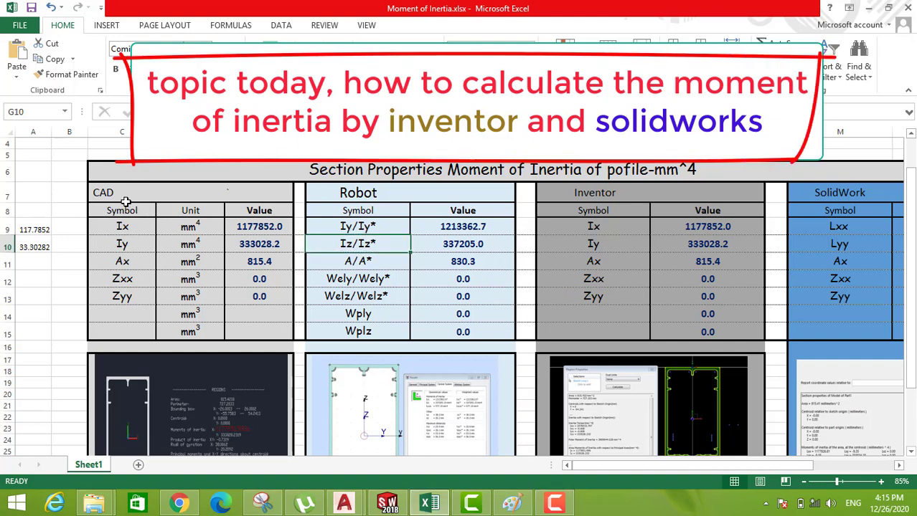
Step: Mark the CAD, Robot and Inventor results blocks in the comparison table
{"action": "left_click_drag", "start_coordinate": [114, 197], "coordinate": [260, 276]}
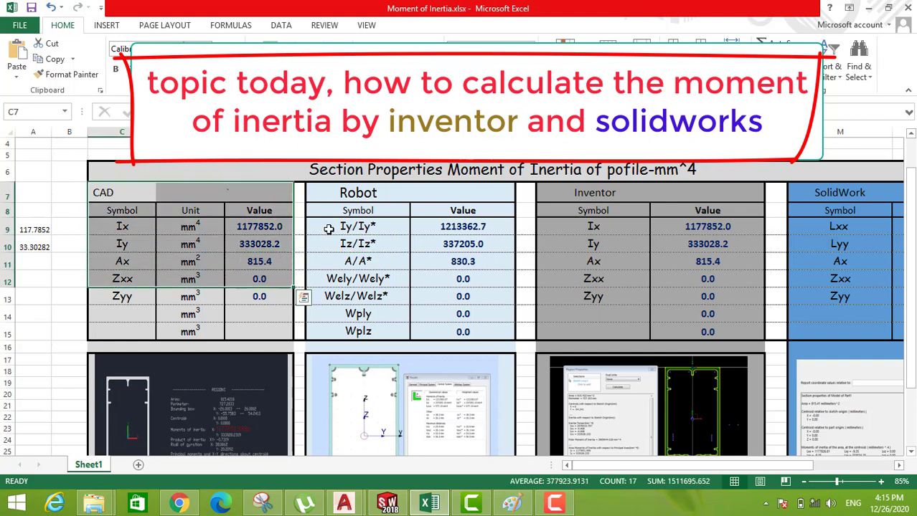
{"action": "left_click_drag", "start_coordinate": [335, 192], "coordinate": [459, 331]}
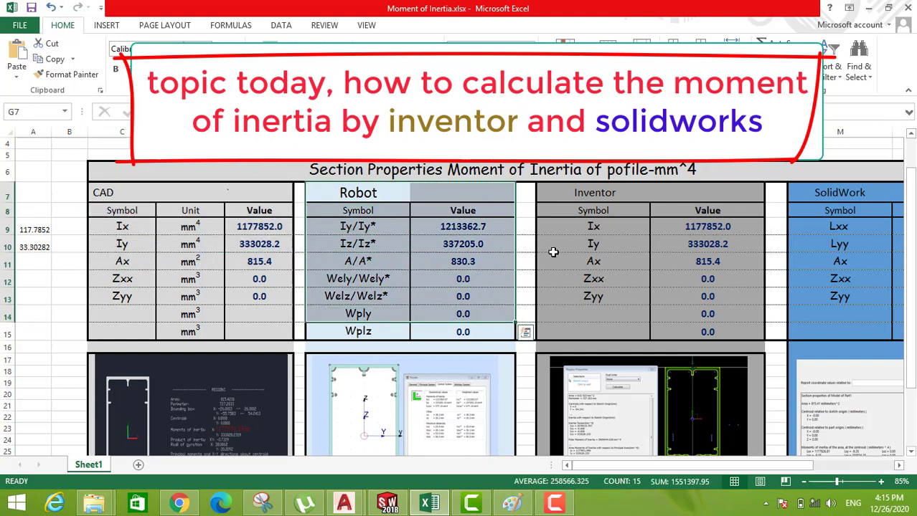
{"action": "mouse_move", "coordinate": [566, 192]}
{"action": "left_mouse_down"}
{"action": "mouse_move", "coordinate": [751, 293]}
{"action": "mouse_move", "coordinate": [750, 335]}
{"action": "mouse_move", "coordinate": [763, 335]}
{"action": "mouse_move", "coordinate": [746, 337]}
{"action": "left_mouse_up"}
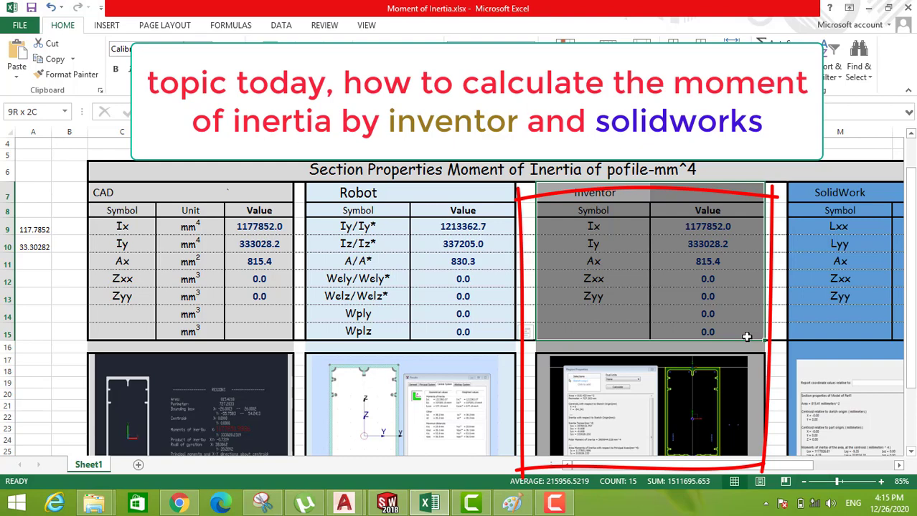
{"action": "left_click_drag", "start_coordinate": [747, 337], "coordinate": [747, 337]}
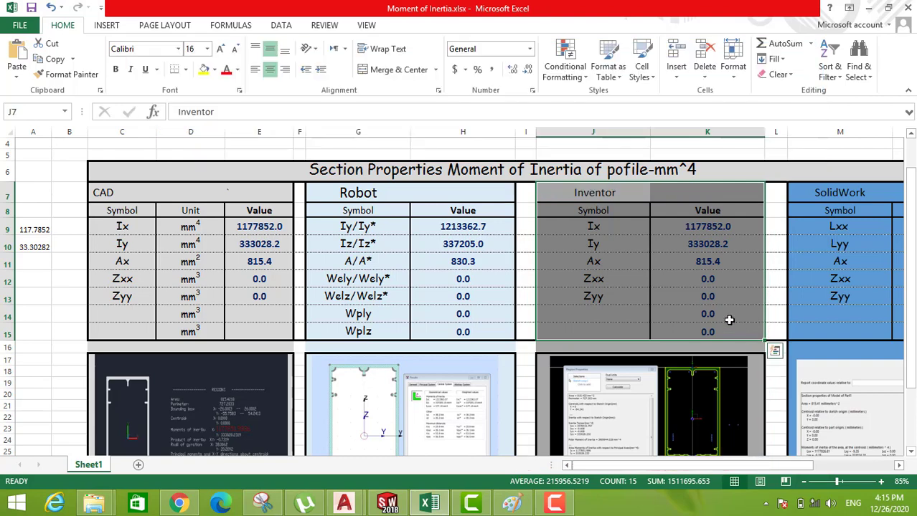
Step: Launch Autodesk Inventor Professional 2020 from its shortcut in the Desktop folder
{"action": "mouse_move", "coordinate": [102, 506]}
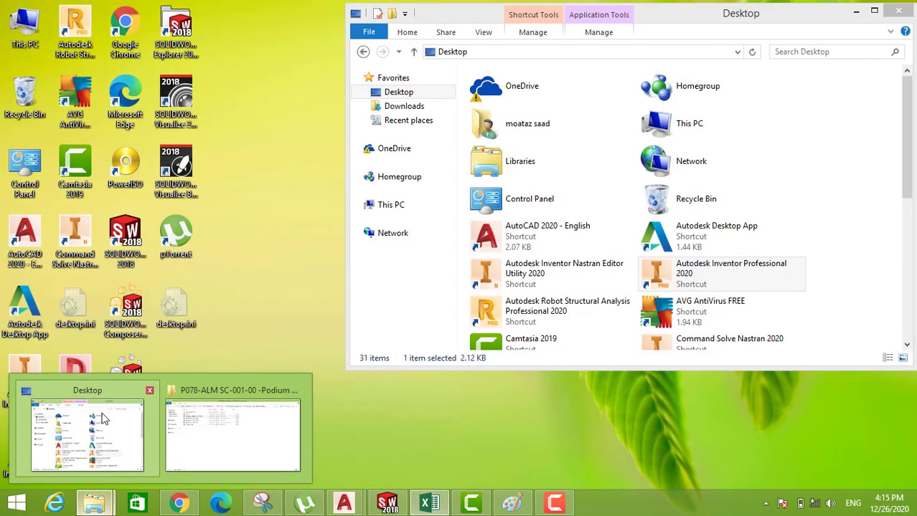
{"action": "left_click", "coordinate": [84, 431]}
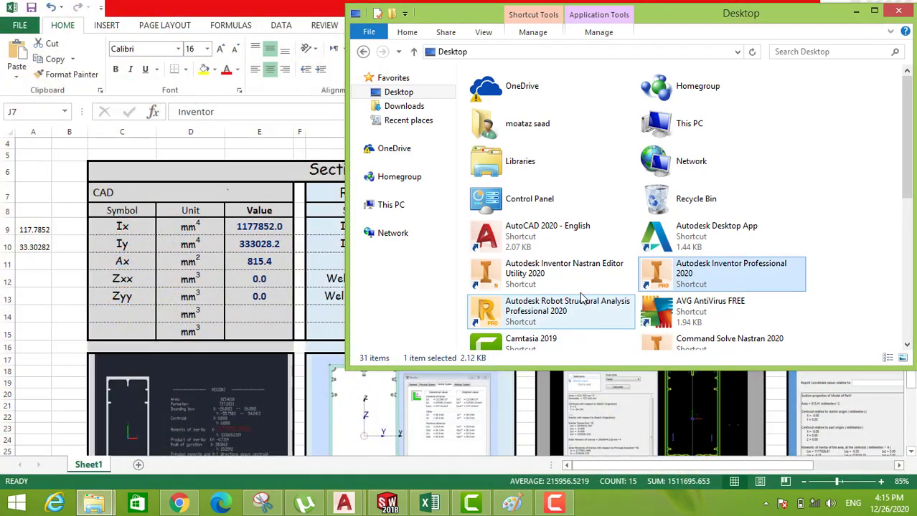
{"action": "double_click", "coordinate": [686, 282]}
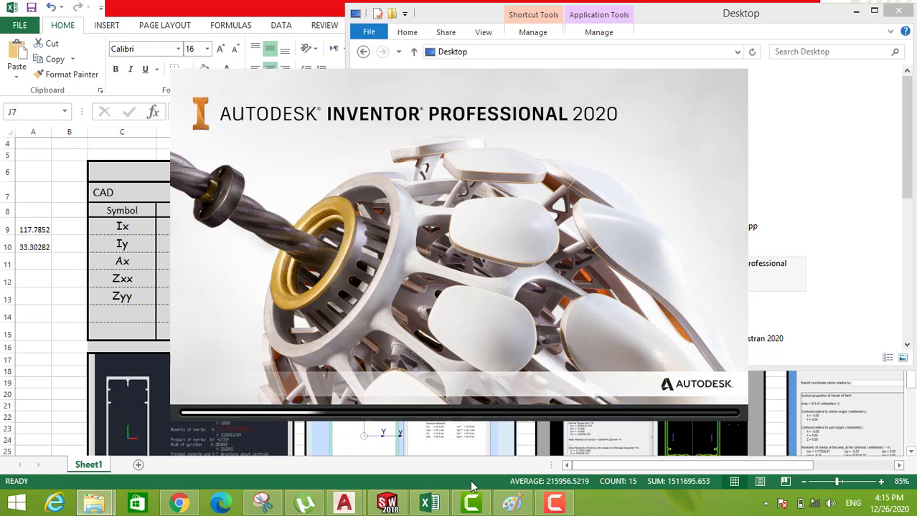
{"action": "mouse_move", "coordinate": [471, 508]}
{"action": "mouse_move", "coordinate": [556, 505]}
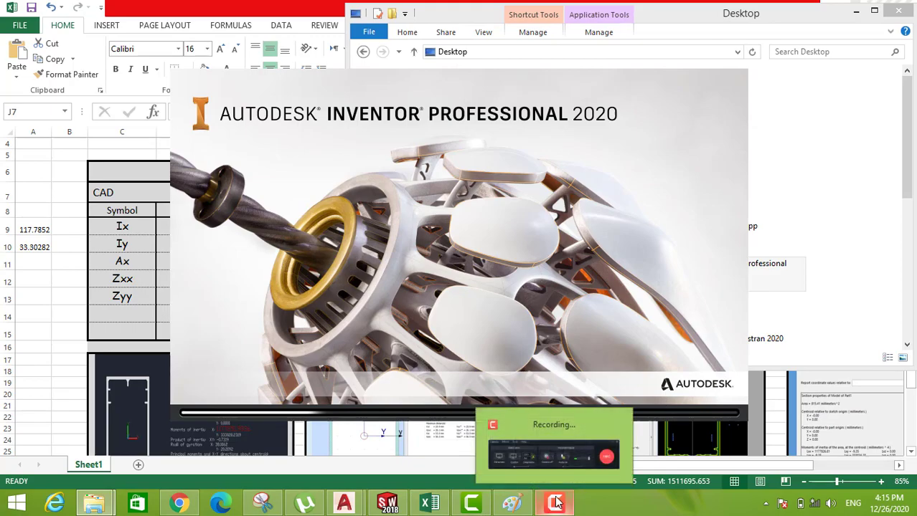
{"action": "left_click", "coordinate": [551, 455]}
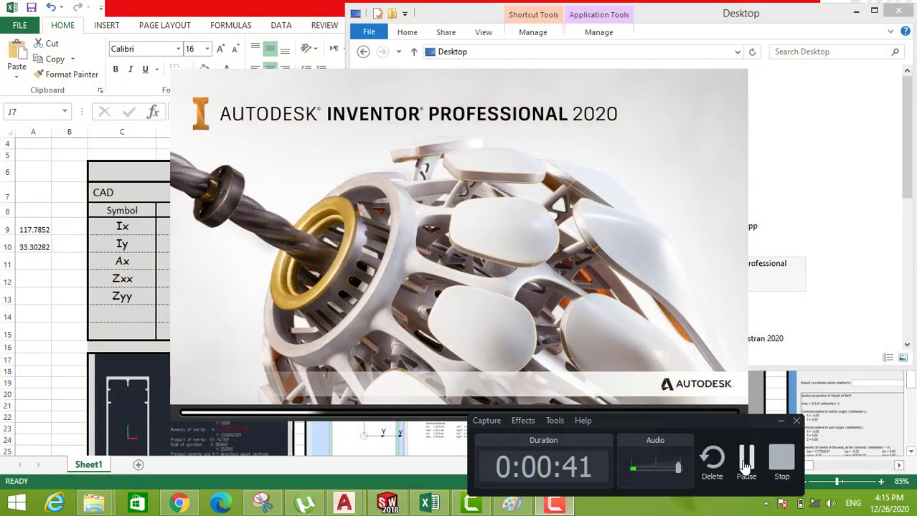
{"action": "left_click", "coordinate": [746, 459]}
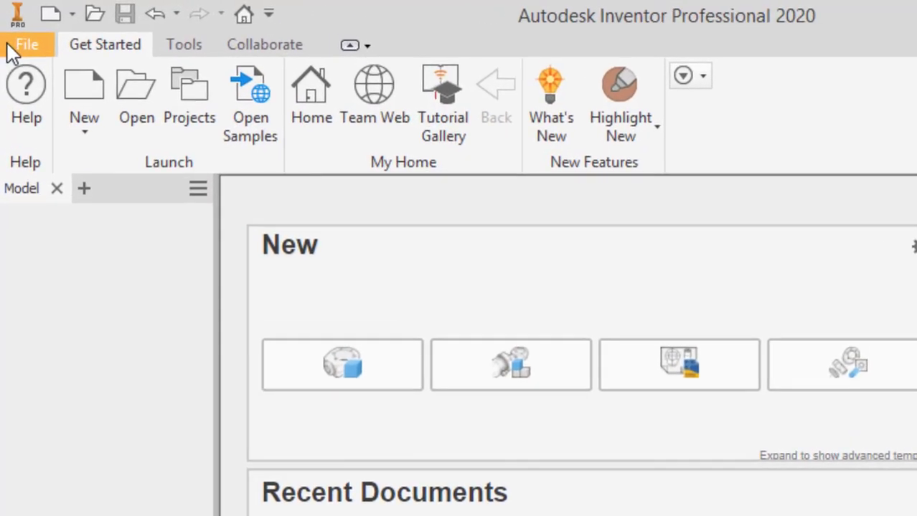
Step: Create a new part from the Metric Standard (mm).ipt template
{"action": "left_click", "coordinate": [15, 48]}
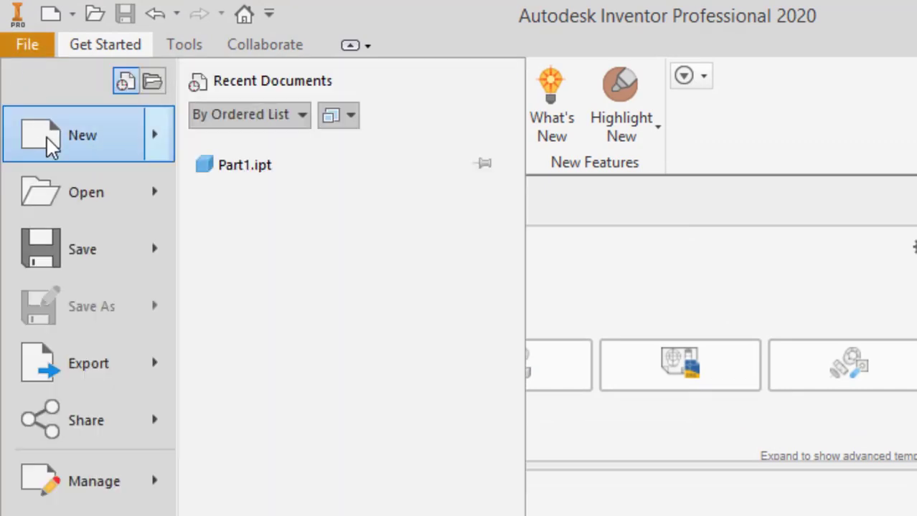
{"action": "key", "text": "Escape"}
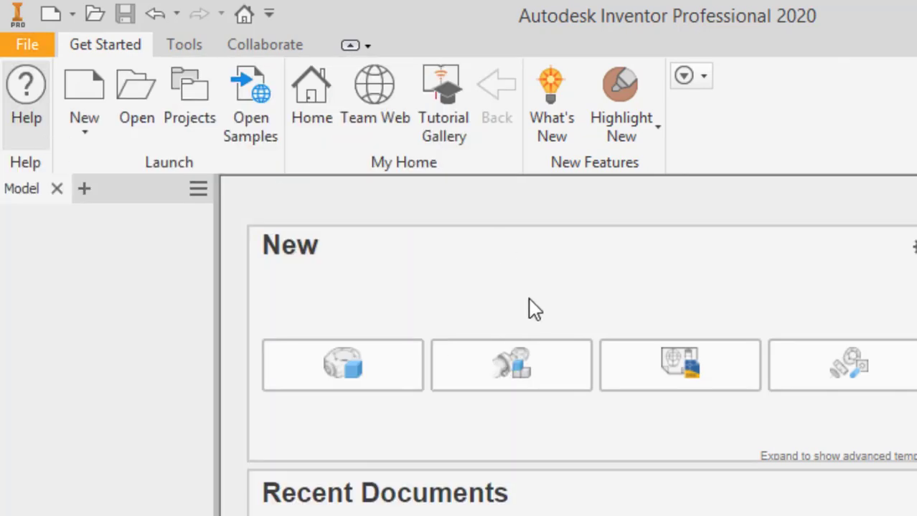
{"action": "key", "text": "ctrl+n"}
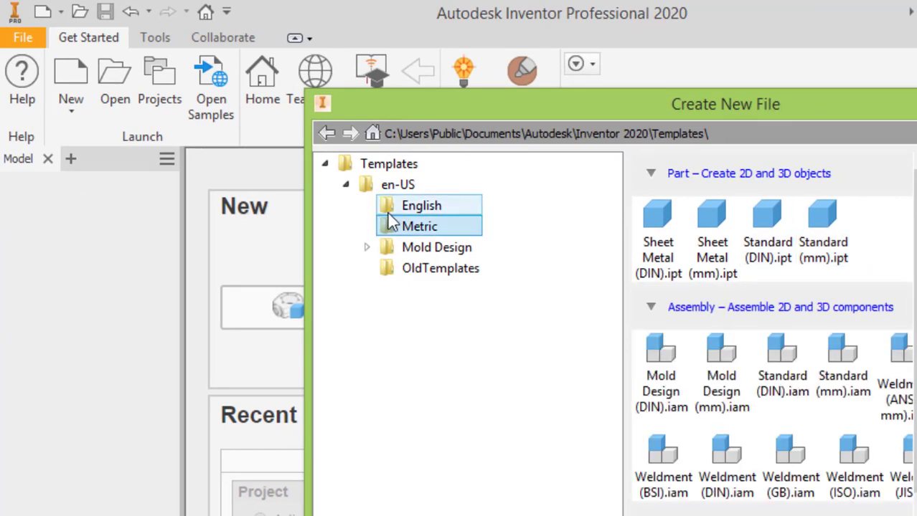
{"action": "left_click", "coordinate": [819, 217]}
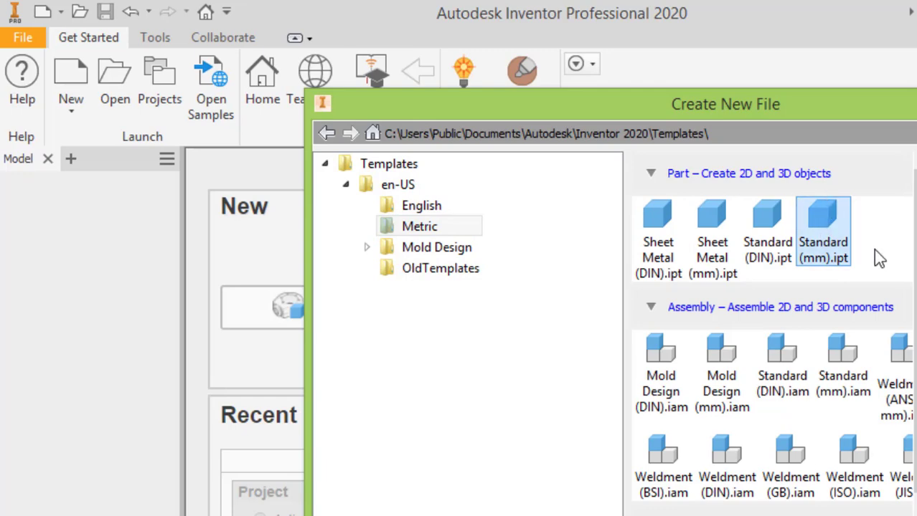
{"action": "double_click", "coordinate": [830, 234]}
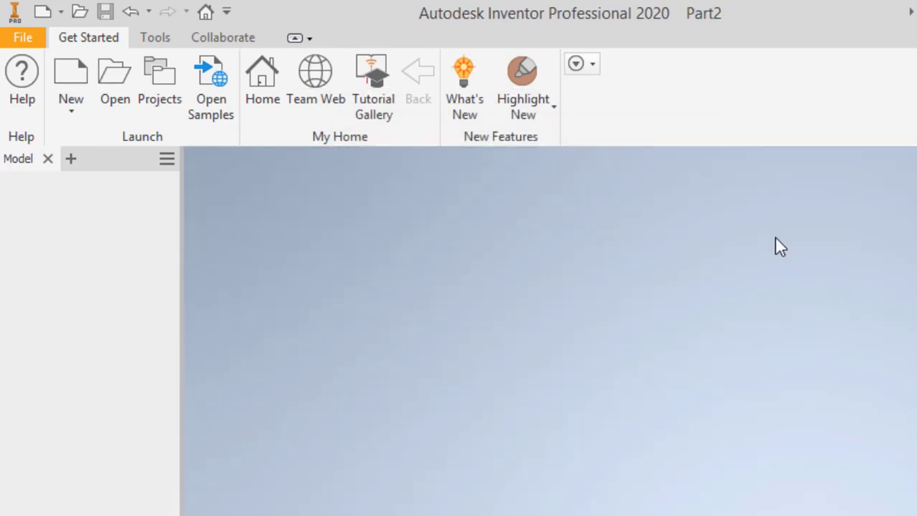
Step: Start a 2D sketch on the XY plane
{"action": "left_click", "coordinate": [50, 116]}
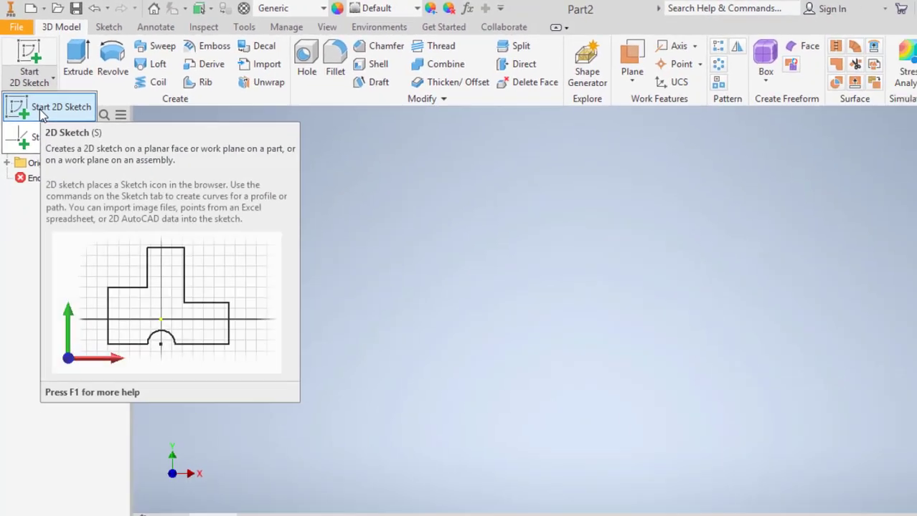
{"action": "left_click", "coordinate": [41, 113]}
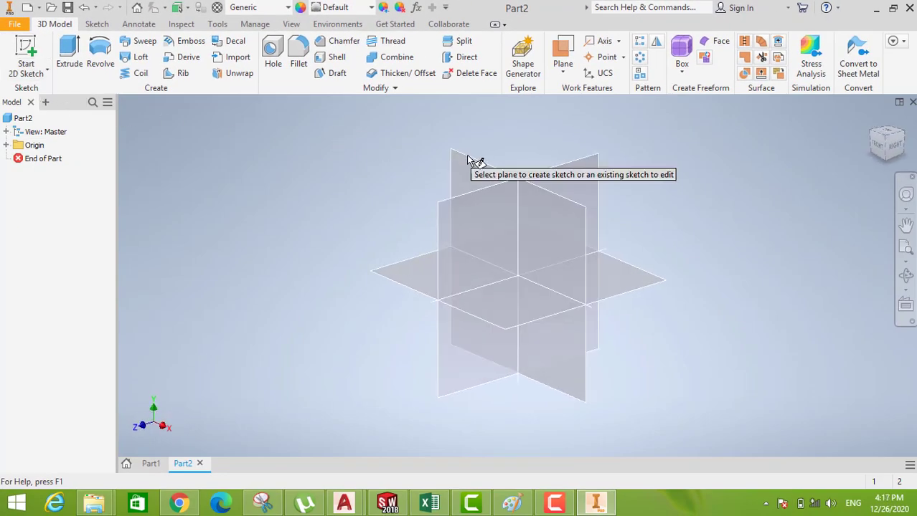
{"action": "left_click", "coordinate": [403, 166]}
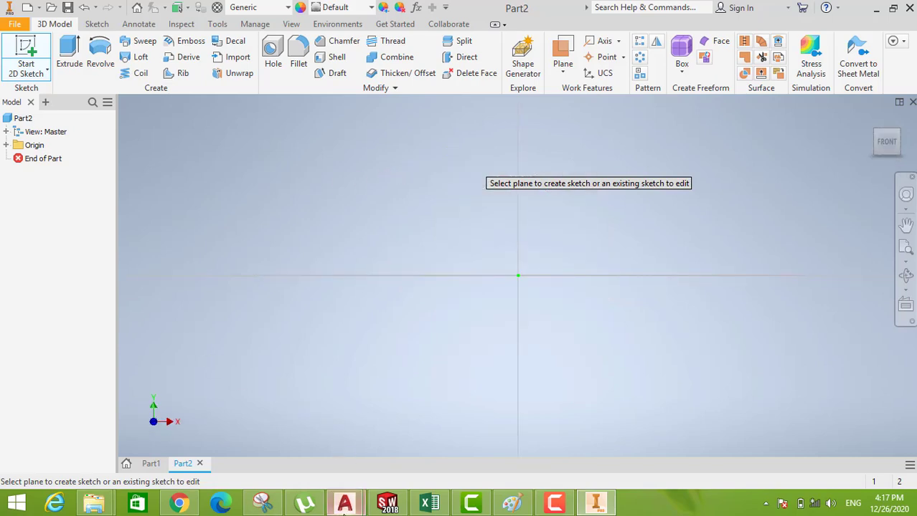
Step: Window-select the mullion profile region in Mullion.dwg, copy it, and return to Inventor
{"action": "mouse_move", "coordinate": [344, 504]}
{"action": "left_click", "coordinate": [414, 446]}
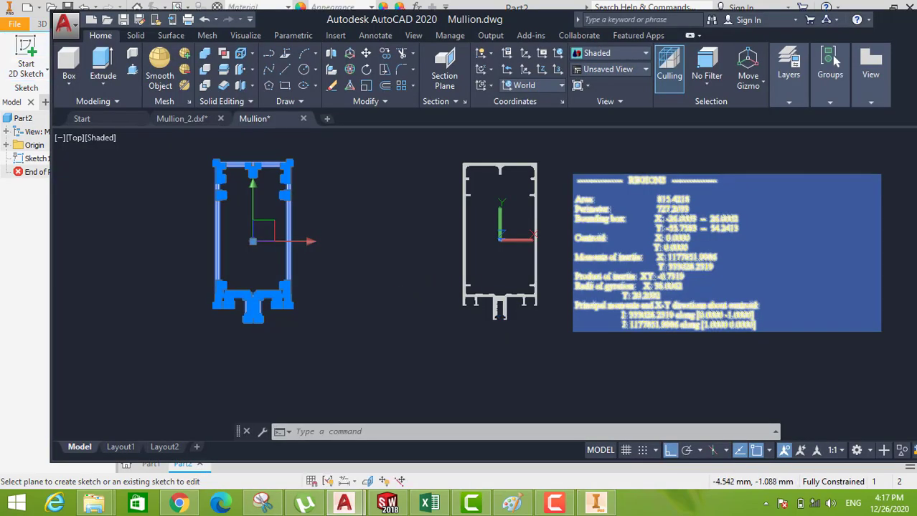
{"action": "left_click", "coordinate": [388, 305]}
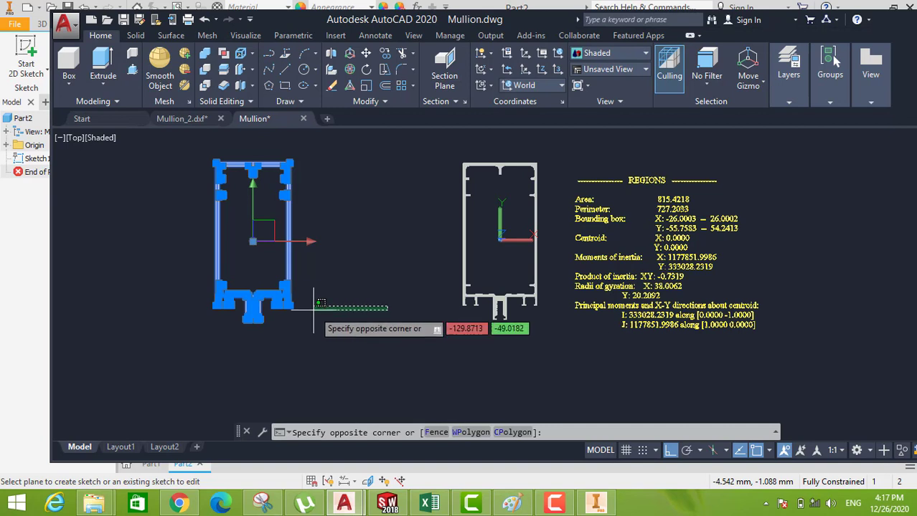
{"action": "key", "text": "ctrl+c"}
{"action": "key", "text": "Escape"}
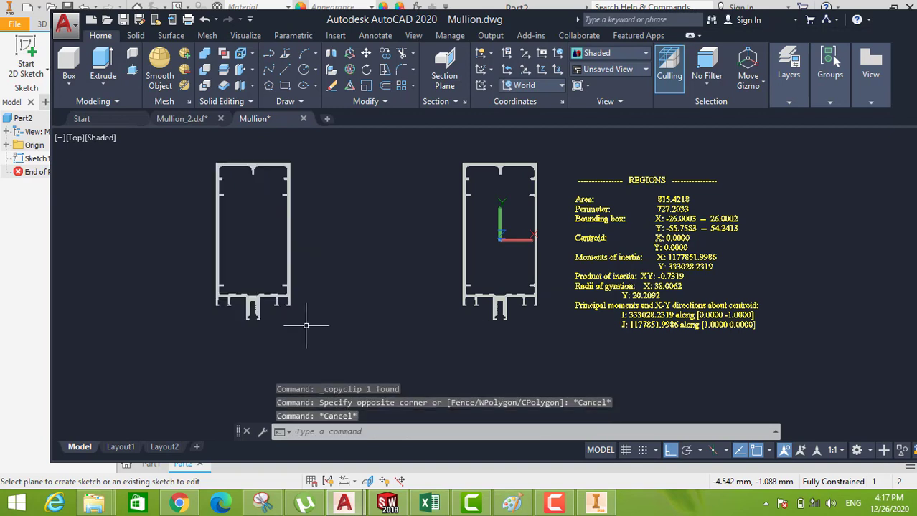
{"action": "left_click", "coordinate": [311, 332]}
{"action": "left_click", "coordinate": [169, 141]}
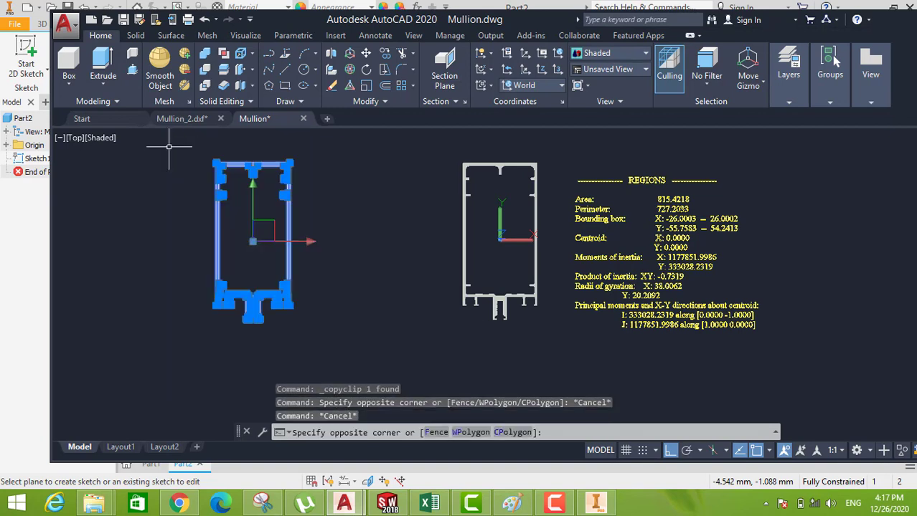
{"action": "key", "text": "ctrl+c"}
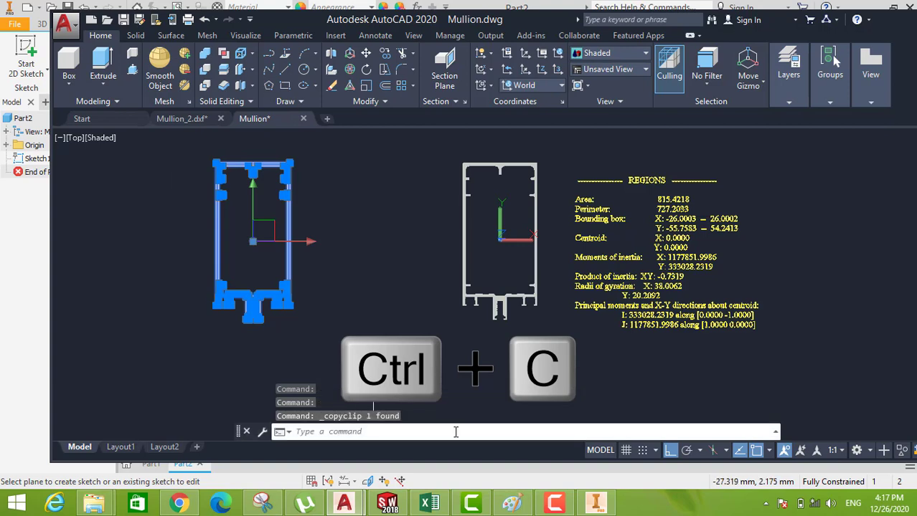
{"action": "left_click", "coordinate": [595, 504]}
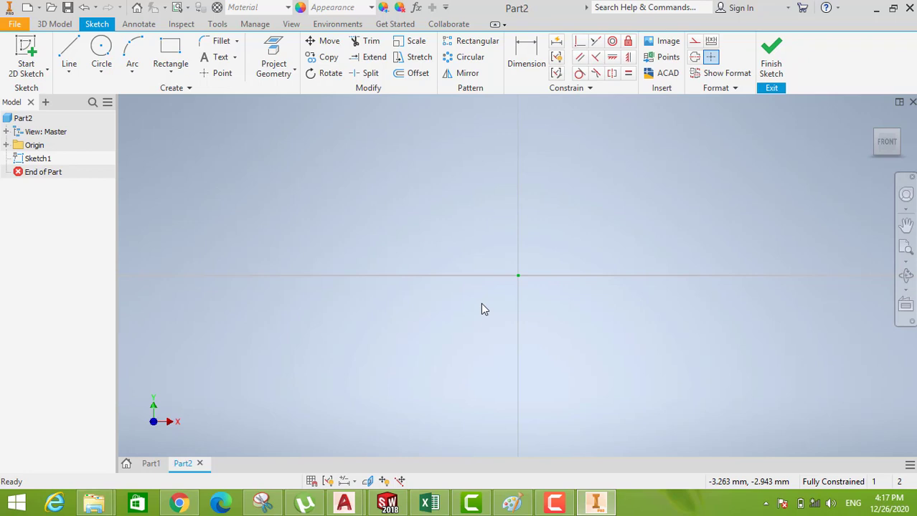
Step: Paste the AutoCAD mullion outline into Sketch1, place it, and zoom to see it fully
{"action": "key", "text": "ctrl+v"}
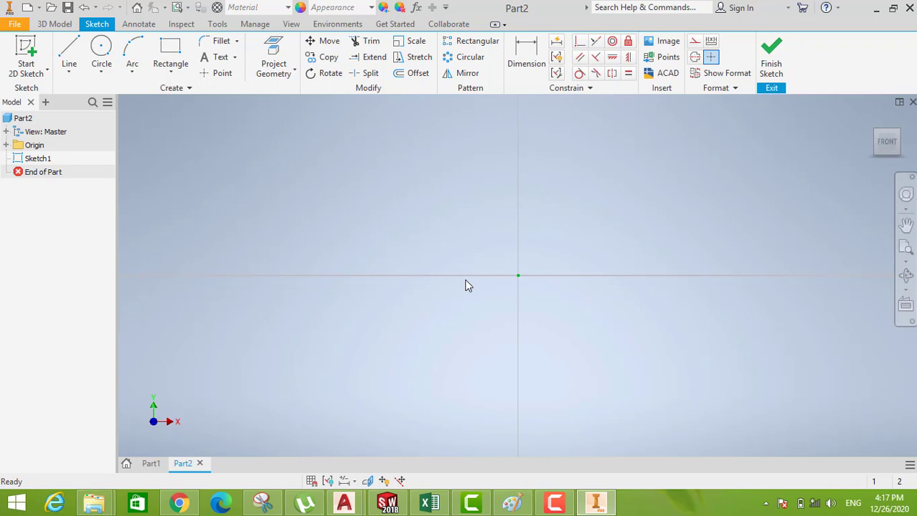
{"action": "scroll", "coordinate": [465, 286], "scroll_direction": "down", "scroll_amount": 1}
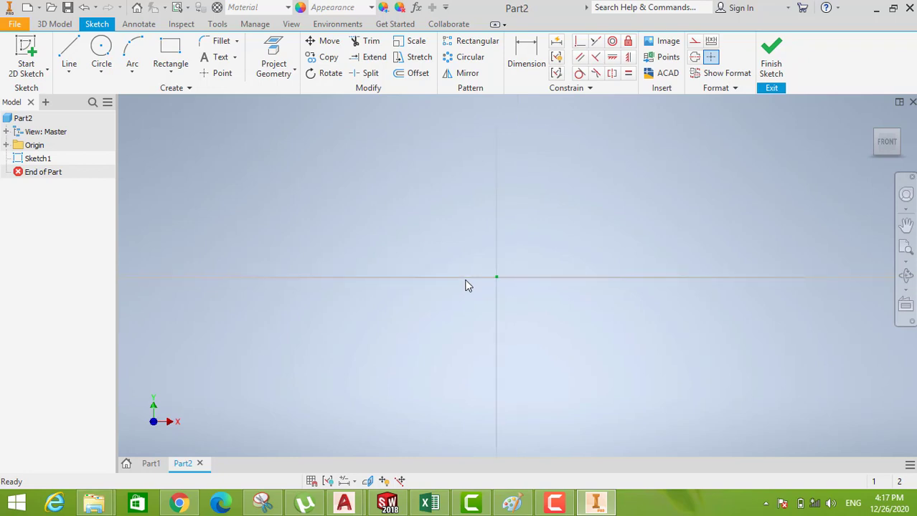
{"action": "scroll", "coordinate": [465, 286], "scroll_direction": "down", "scroll_amount": 1}
{"action": "key", "text": "ctrl+v"}
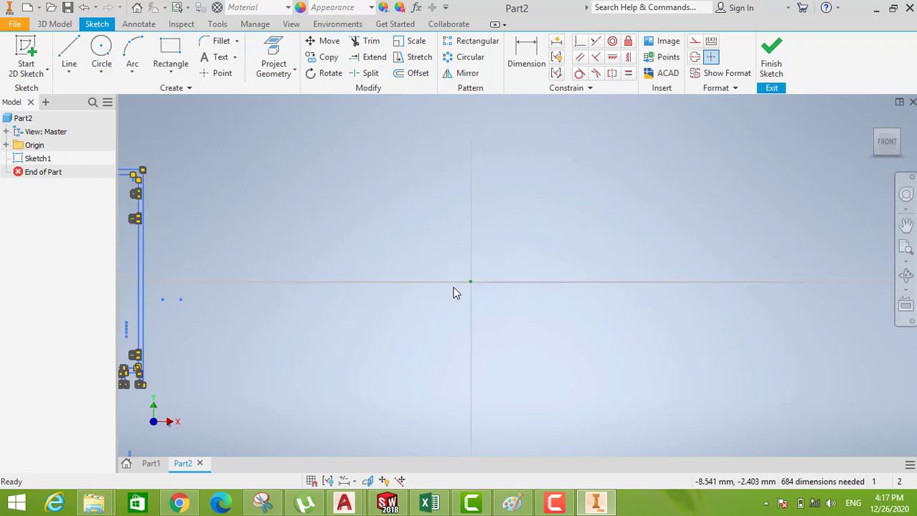
{"action": "left_click", "coordinate": [202, 339]}
{"action": "scroll", "coordinate": [161, 292], "scroll_direction": "up", "scroll_amount": 5}
{"action": "scroll", "coordinate": [232, 311], "scroll_direction": "down", "scroll_amount": 6}
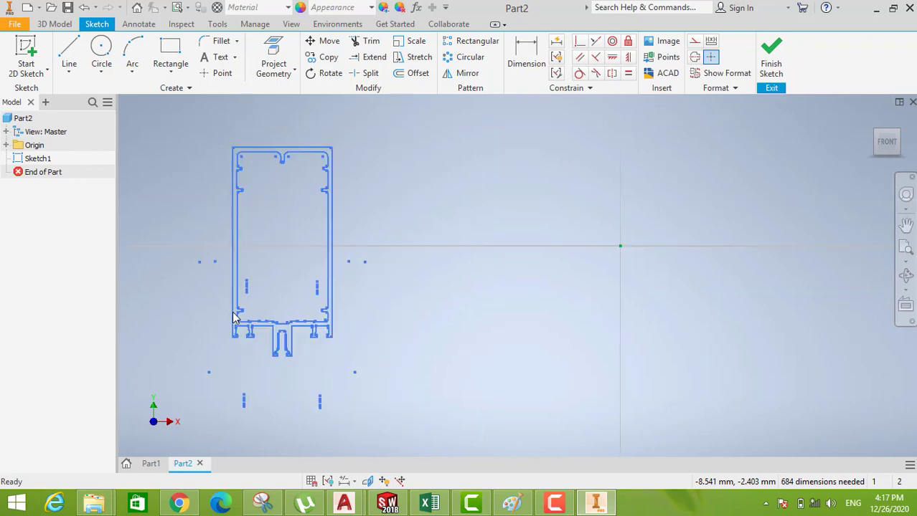
{"action": "scroll", "coordinate": [233, 294], "scroll_direction": "up", "scroll_amount": 3}
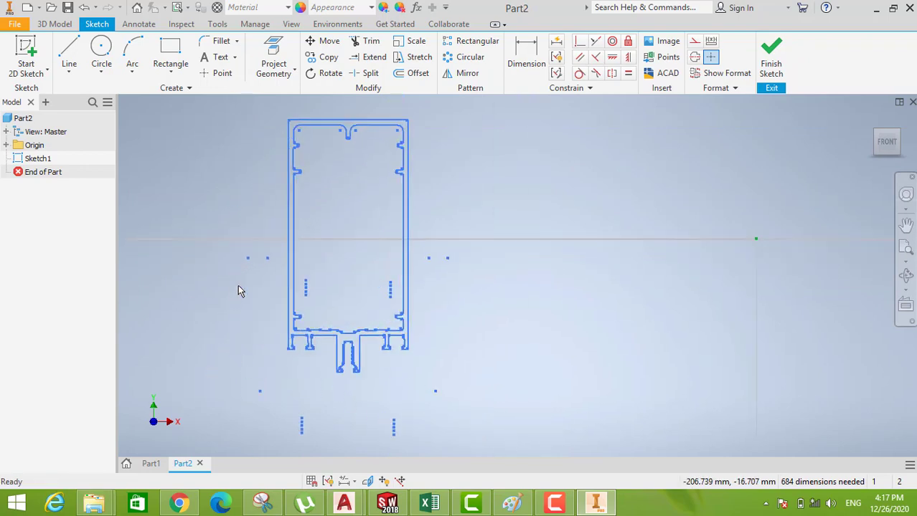
Step: Run Region Properties on the mullion profile loop and calculate area, centroid and inertia
{"action": "left_click", "coordinate": [178, 25]}
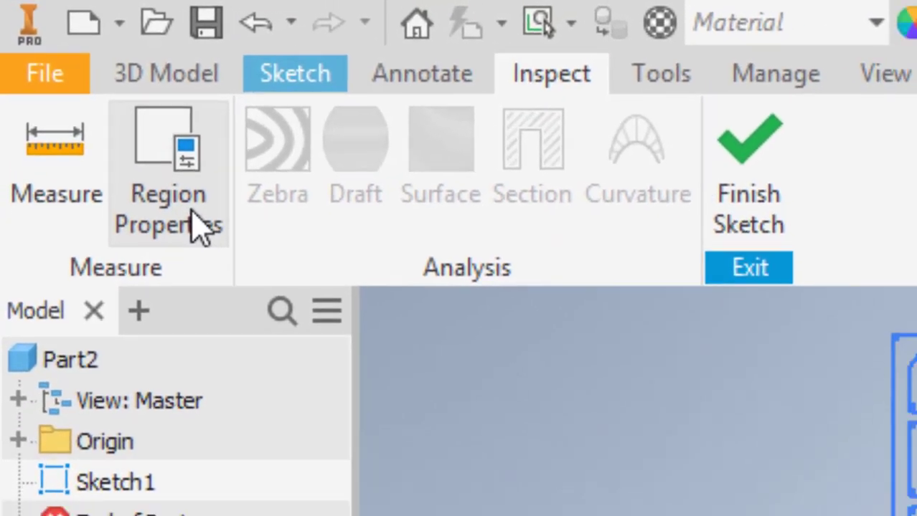
{"action": "left_click", "coordinate": [195, 221]}
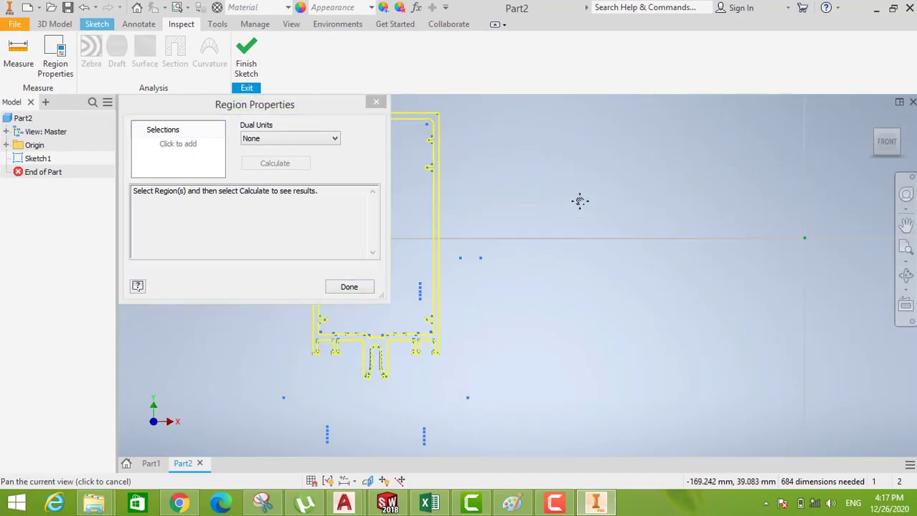
{"action": "middle_click_drag", "start_coordinate": [580, 201], "coordinate": [659, 211]}
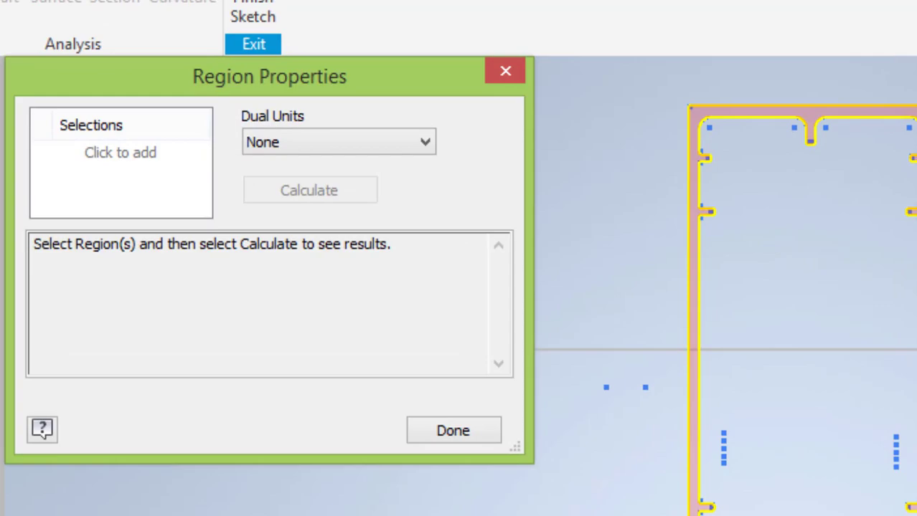
{"action": "left_click", "coordinate": [593, 132]}
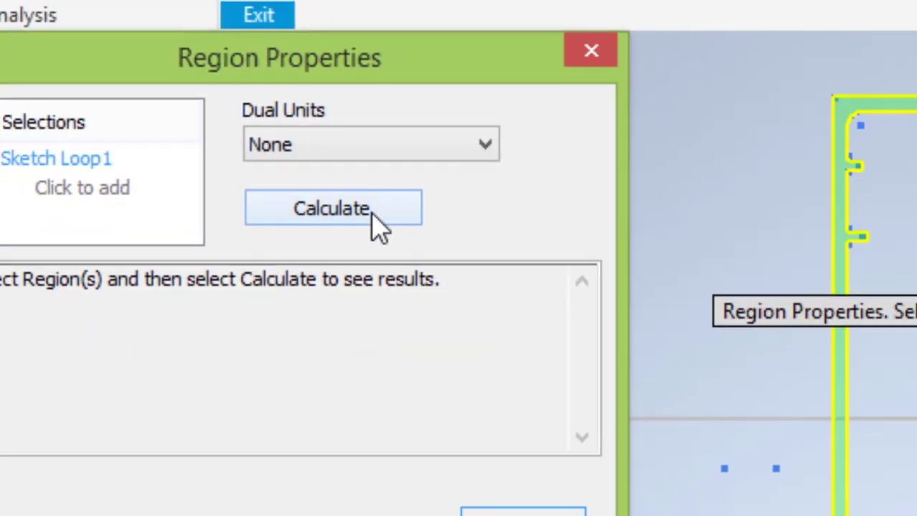
{"action": "left_click", "coordinate": [373, 213]}
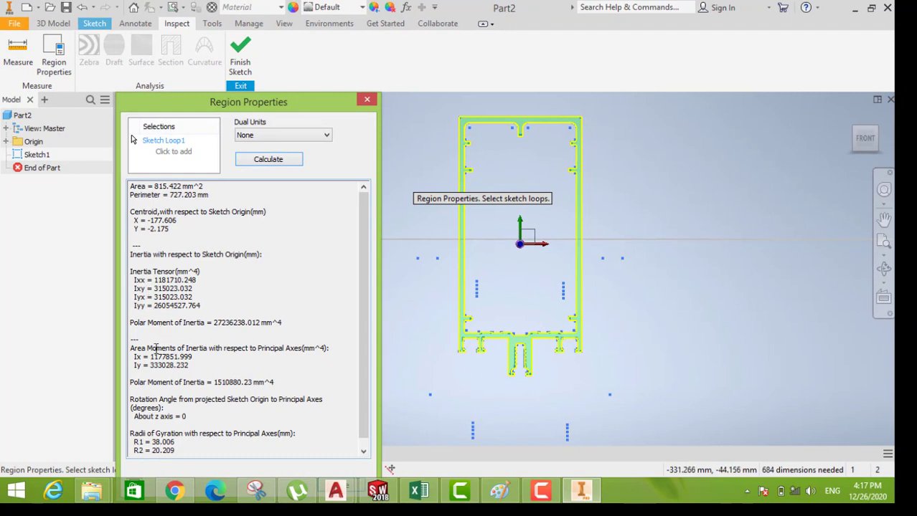
Step: Highlight the centroid, Inertia Tensor and principal Ix 1177851.999 / Iy 333028.232 results
{"action": "left_click_drag", "start_coordinate": [134, 211], "coordinate": [206, 229]}
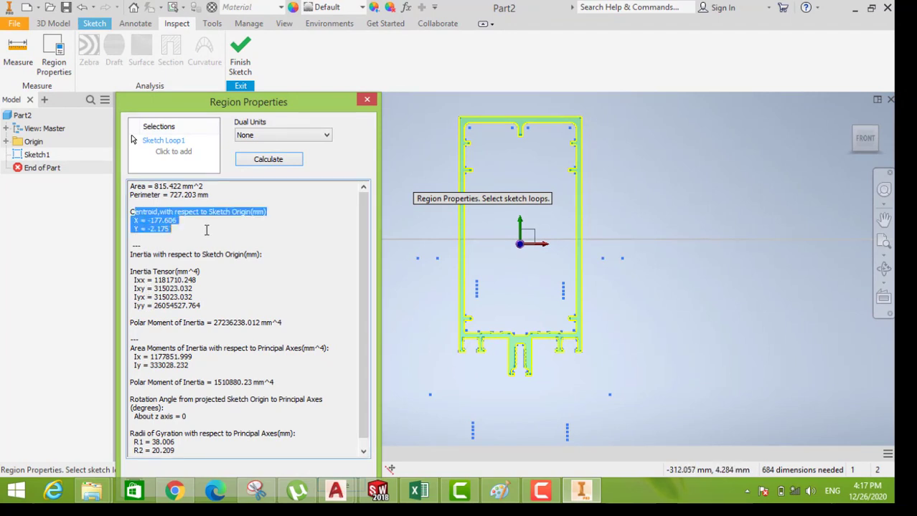
{"action": "scroll", "coordinate": [710, 251], "scroll_direction": "down", "scroll_amount": 4}
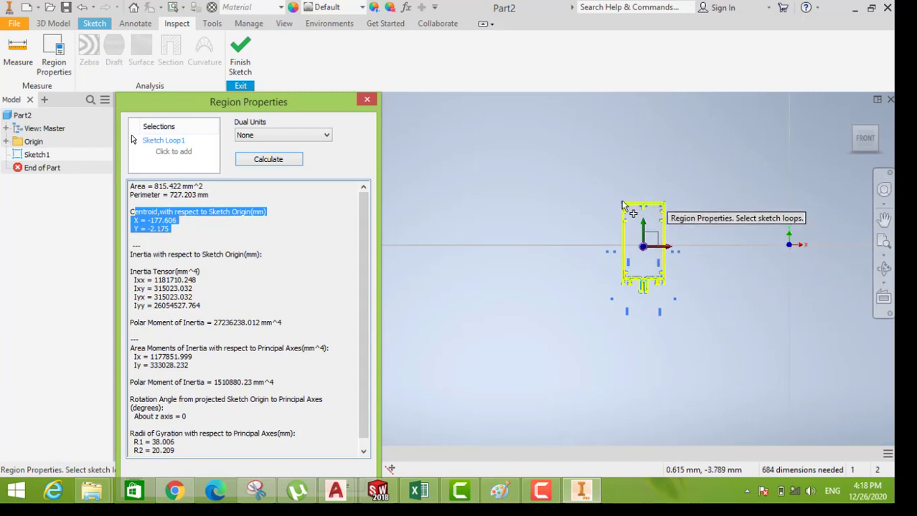
{"action": "left_click", "coordinate": [164, 230]}
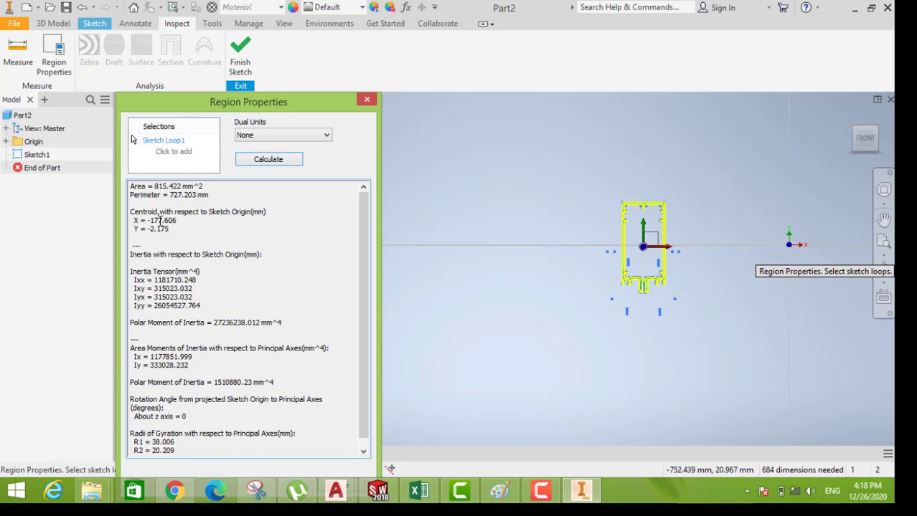
{"action": "left_click_drag", "start_coordinate": [171, 229], "coordinate": [132, 213]}
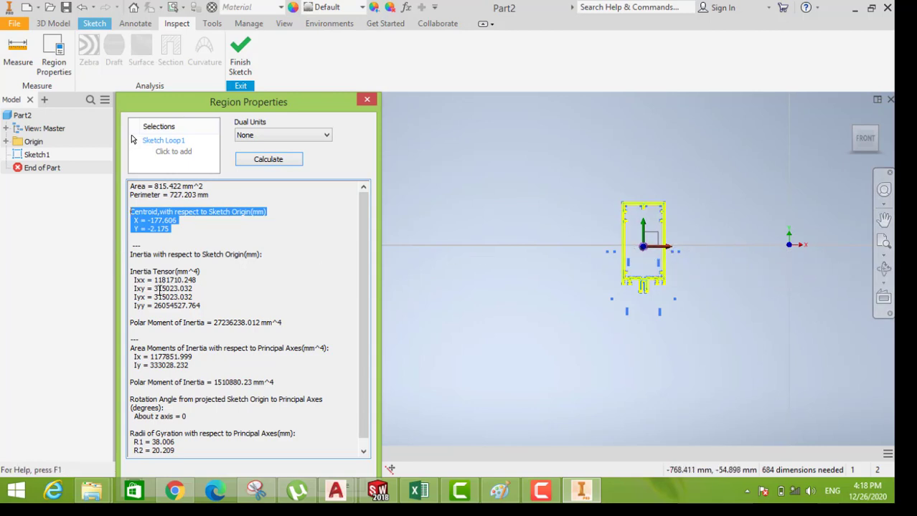
{"action": "left_click_drag", "start_coordinate": [137, 272], "coordinate": [194, 309]}
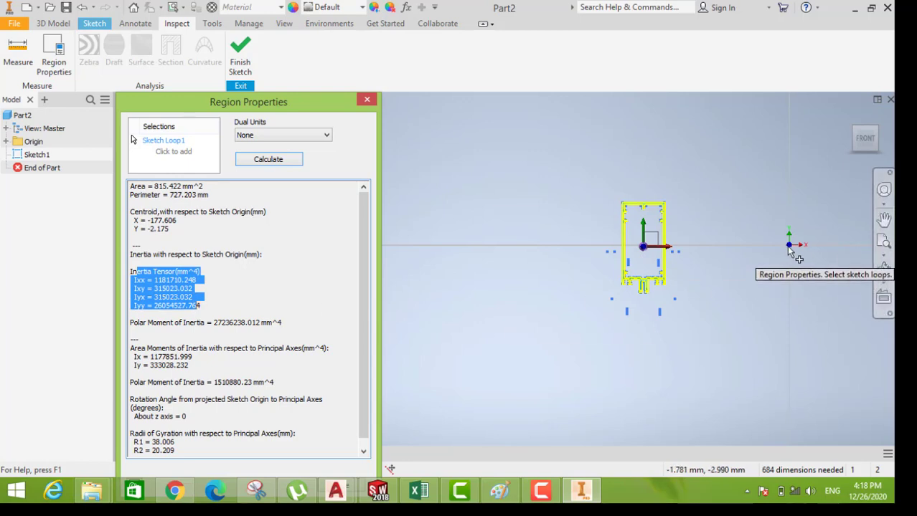
{"action": "left_click", "coordinate": [164, 359]}
{"action": "scroll", "coordinate": [164, 359], "scroll_direction": "down", "scroll_amount": 1}
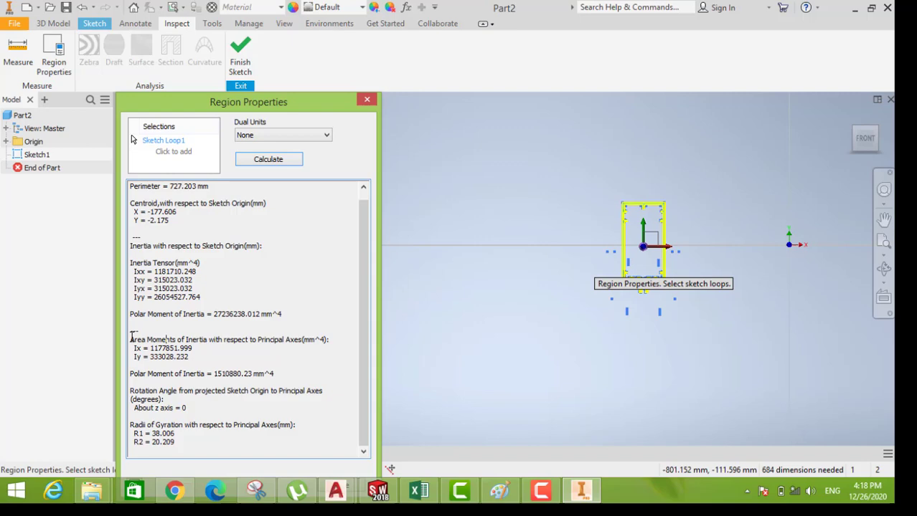
{"action": "left_click_drag", "start_coordinate": [132, 339], "coordinate": [190, 357]}
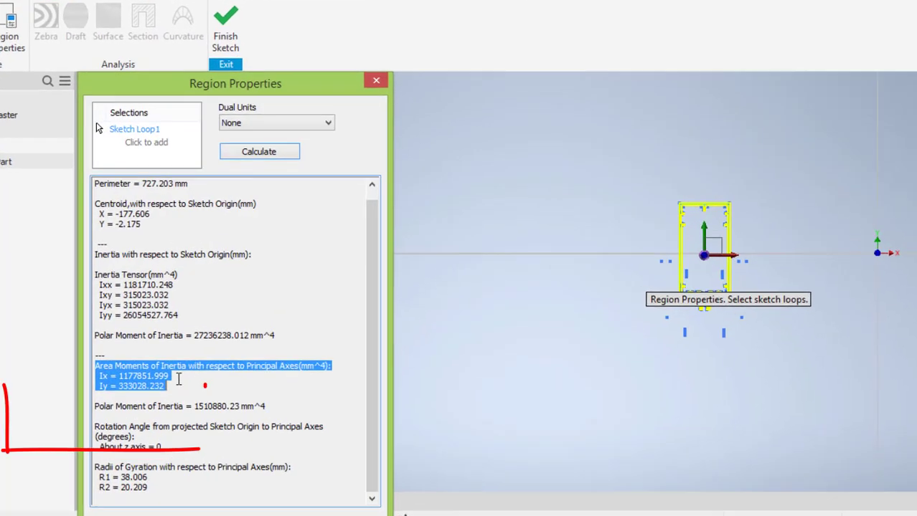
{"action": "left_click", "coordinate": [195, 349]}
{"action": "left_click_drag", "start_coordinate": [38, 409], "coordinate": [140, 435]}
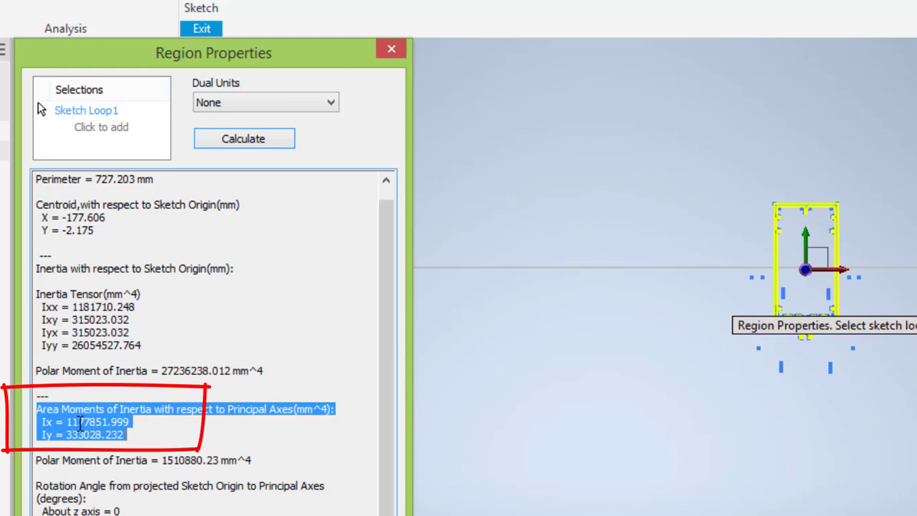
{"action": "left_click", "coordinate": [53, 436]}
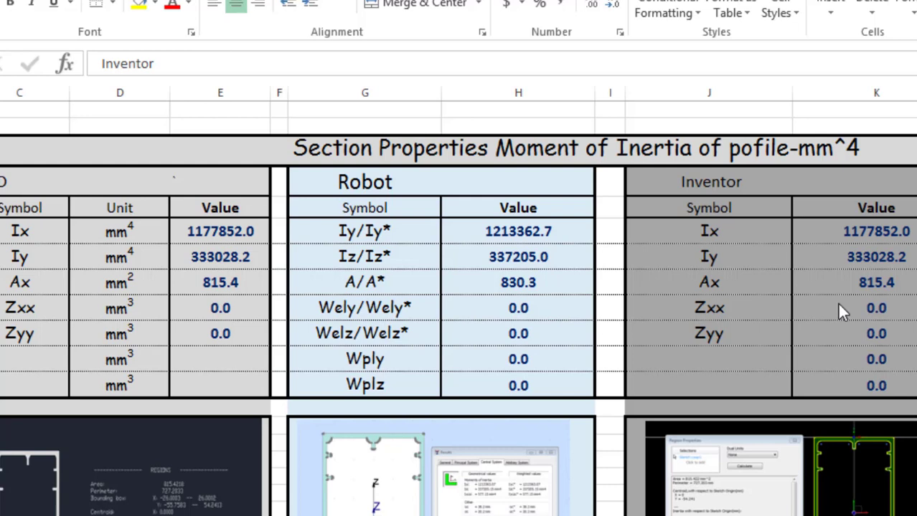
{"action": "left_click", "coordinate": [853, 288]}
{"action": "left_click", "coordinate": [898, 252]}
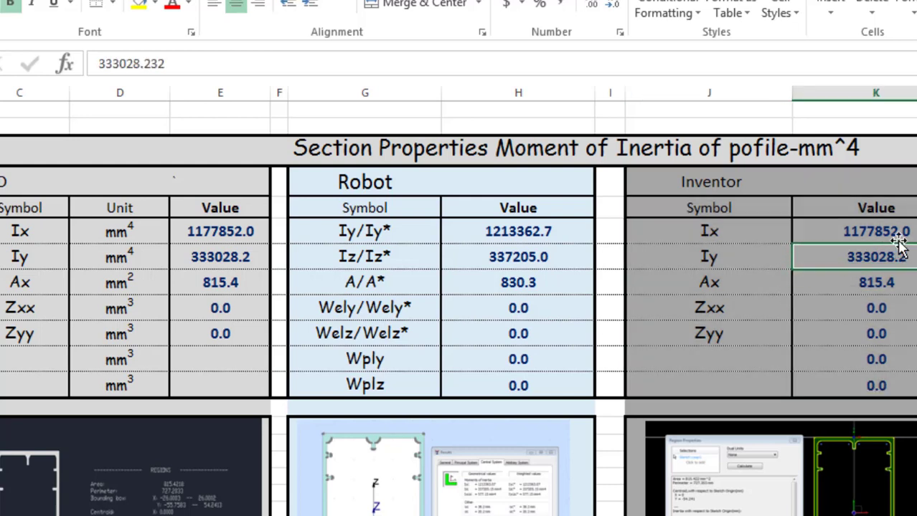
{"action": "left_click", "coordinate": [900, 234]}
{"action": "left_click", "coordinate": [886, 261]}
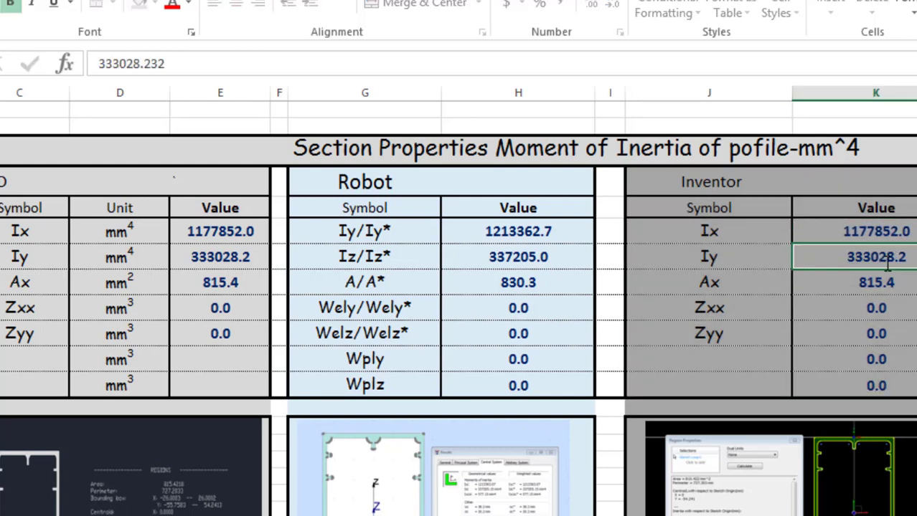
{"action": "left_click_drag", "start_coordinate": [888, 265], "coordinate": [875, 293]}
{"action": "left_click", "coordinate": [876, 287]}
{"action": "left_click_drag", "start_coordinate": [876, 231], "coordinate": [887, 271]}
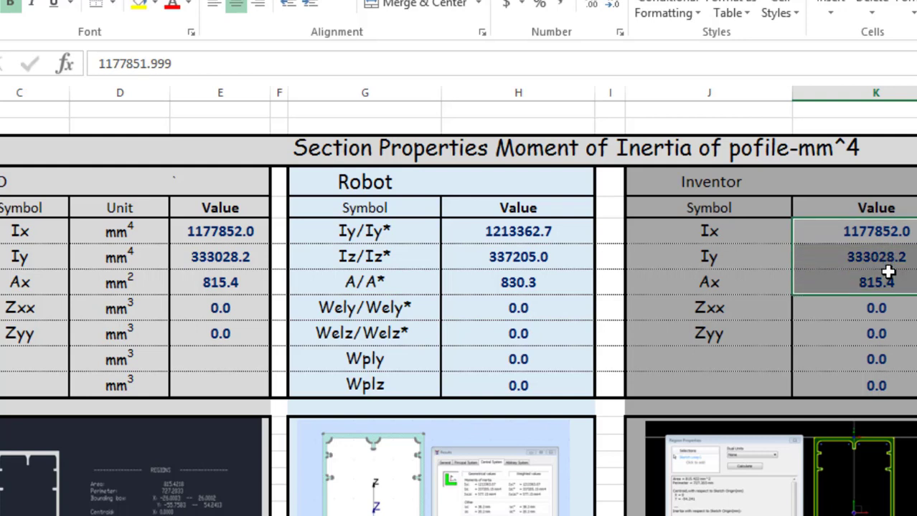
{"action": "left_click_drag", "start_coordinate": [219, 228], "coordinate": [220, 265]}
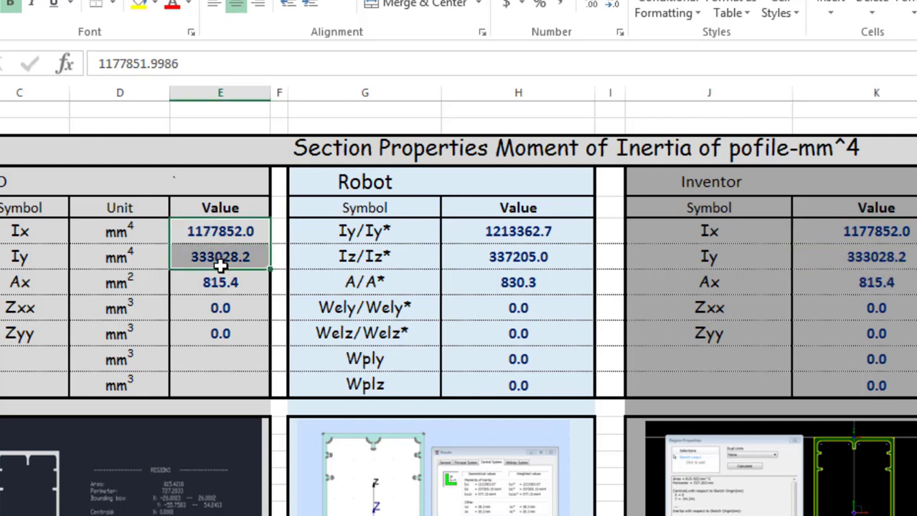
{"action": "left_click", "coordinate": [889, 257]}
{"action": "left_click", "coordinate": [213, 256]}
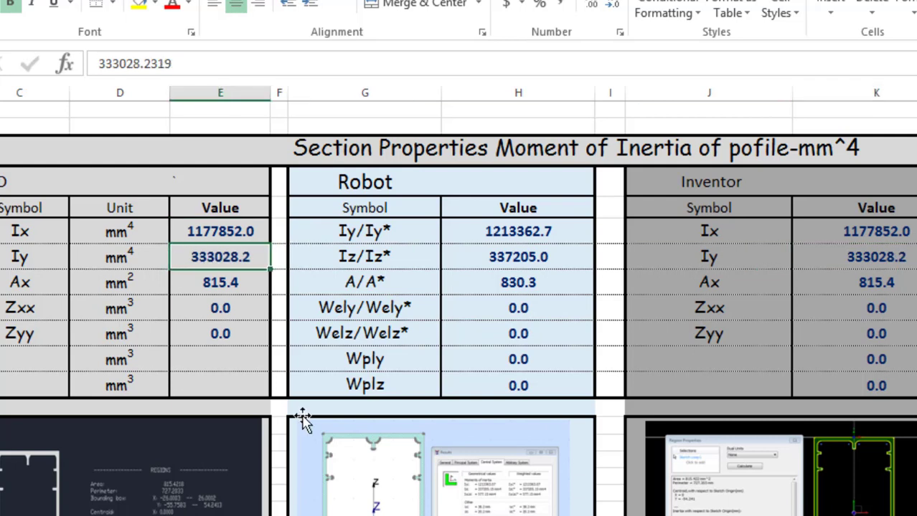
{"action": "left_click_drag", "start_coordinate": [11, 230], "coordinate": [163, 280]}
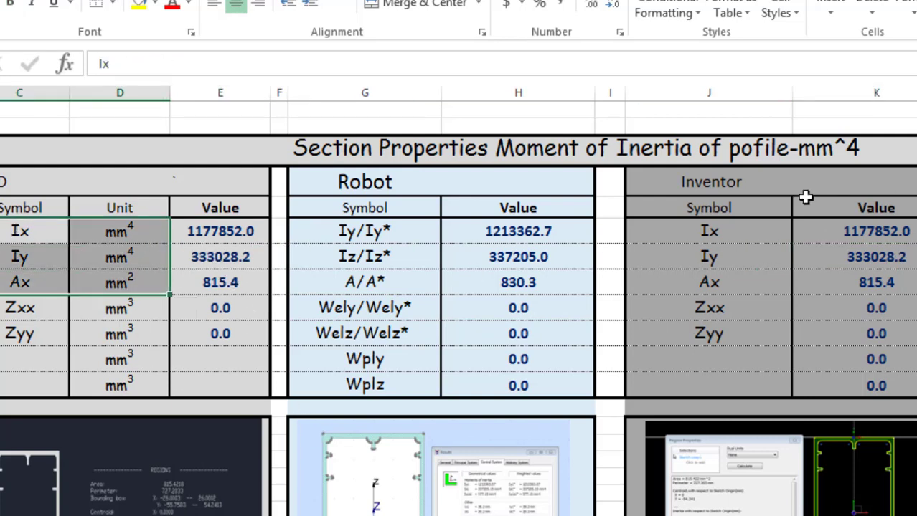
{"action": "left_click_drag", "start_coordinate": [710, 231], "coordinate": [892, 288]}
{"action": "left_click", "coordinate": [892, 288]}
{"action": "left_click_drag", "start_coordinate": [22, 231], "coordinate": [215, 316]}
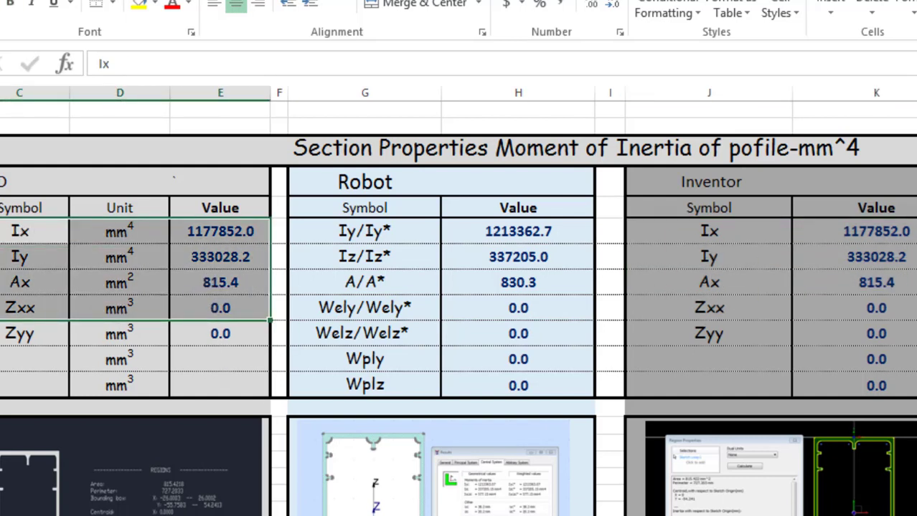
{"action": "key", "text": "alt+Tab"}
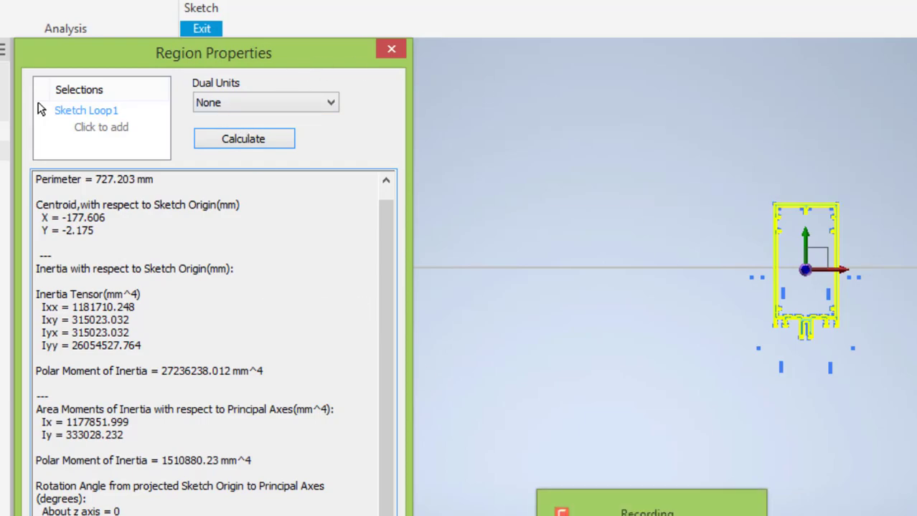
{"action": "key", "text": "F10"}
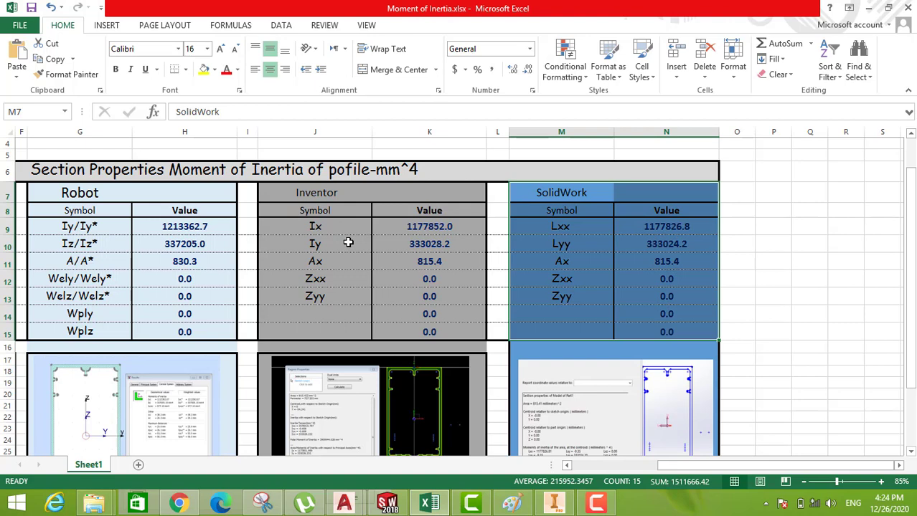
Step: Outline the Robot, Inventor and SolidWork result tables and select the SolidWork header M7
{"action": "left_click_drag", "start_coordinate": [100, 233], "coordinate": [49, 261]}
{"action": "left_click_drag", "start_coordinate": [336, 195], "coordinate": [390, 261]}
{"action": "left_click_drag", "start_coordinate": [509, 194], "coordinate": [635, 313]}
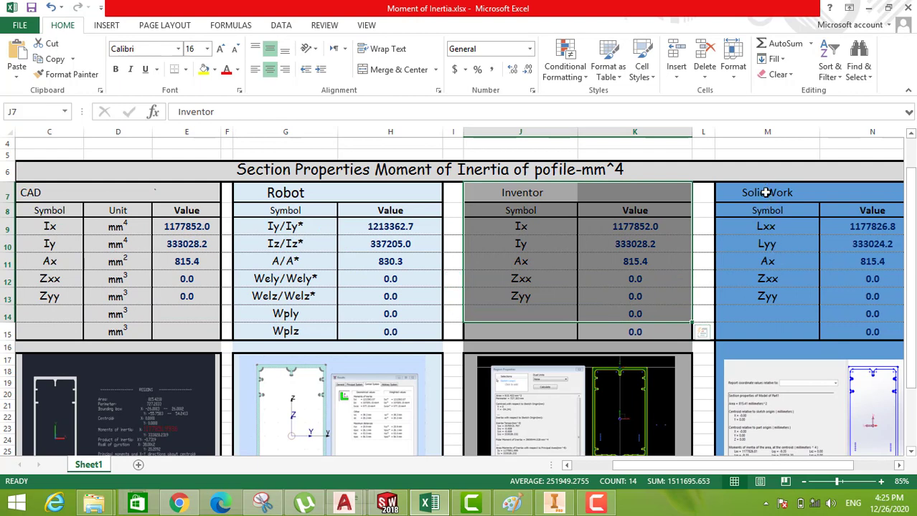
{"action": "left_click_drag", "start_coordinate": [761, 188], "coordinate": [816, 326]}
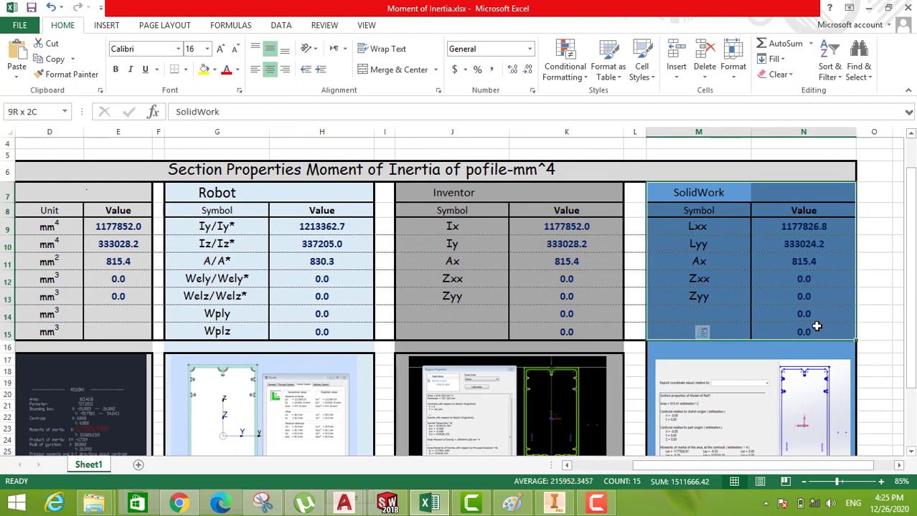
{"action": "left_click", "coordinate": [684, 190]}
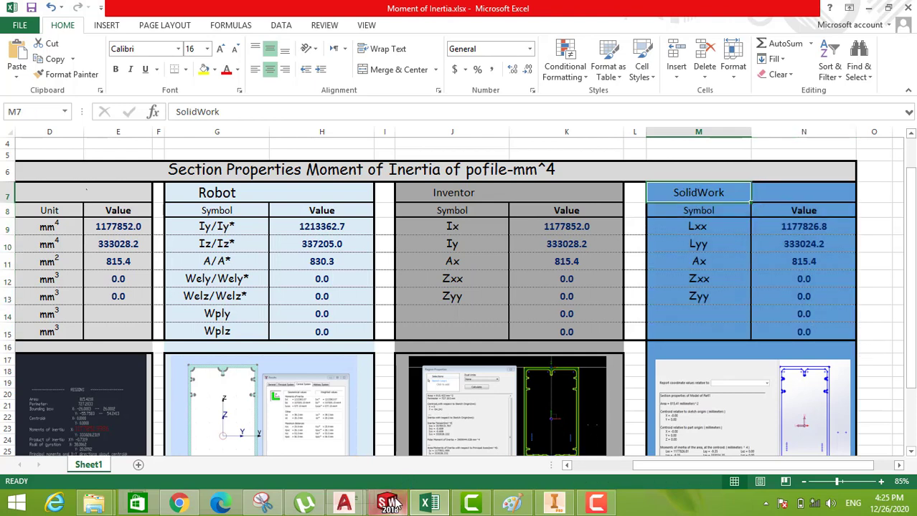
Step: In SOLIDWORKS 2018, open Mullion.dwg from the Cad folder using the DWG (*.dwg) filter
{"action": "mouse_move", "coordinate": [393, 504]}
{"action": "left_click", "coordinate": [392, 454]}
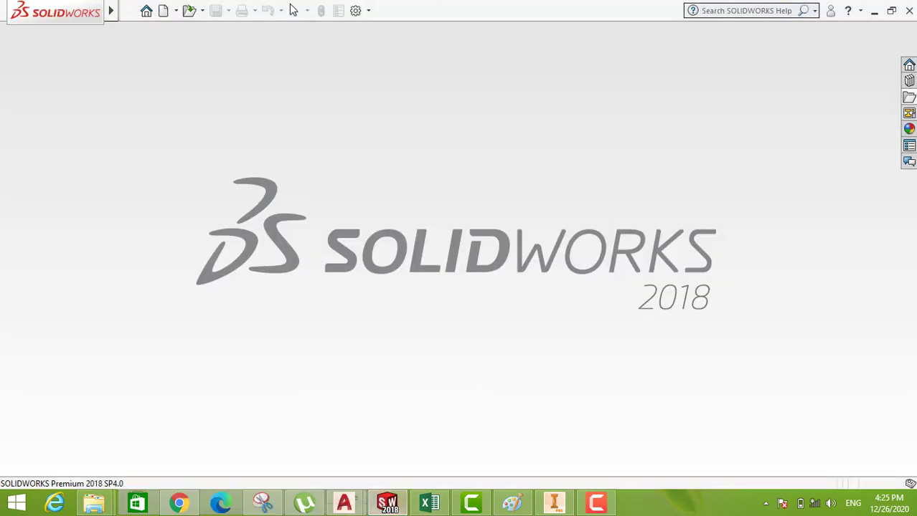
{"action": "left_click", "coordinate": [189, 12]}
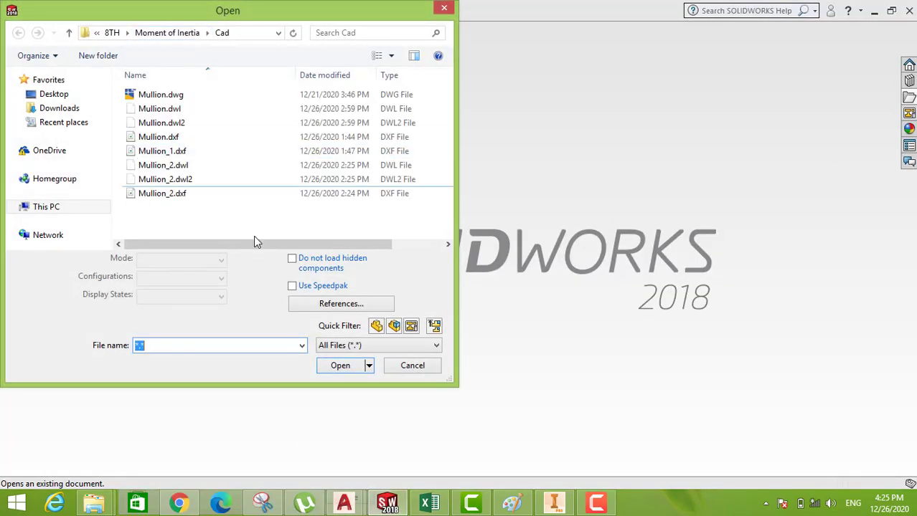
{"action": "left_click", "coordinate": [407, 347]}
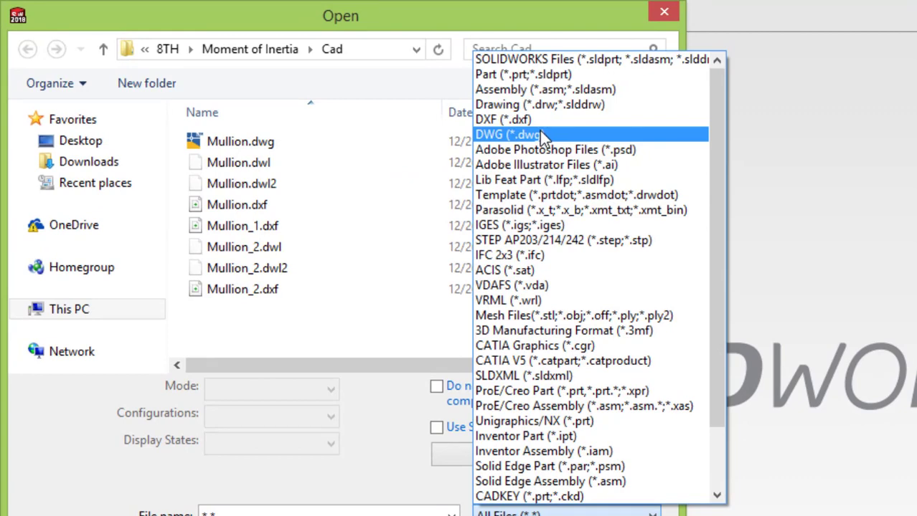
{"action": "left_click", "coordinate": [539, 133]}
{"action": "left_click", "coordinate": [226, 144]}
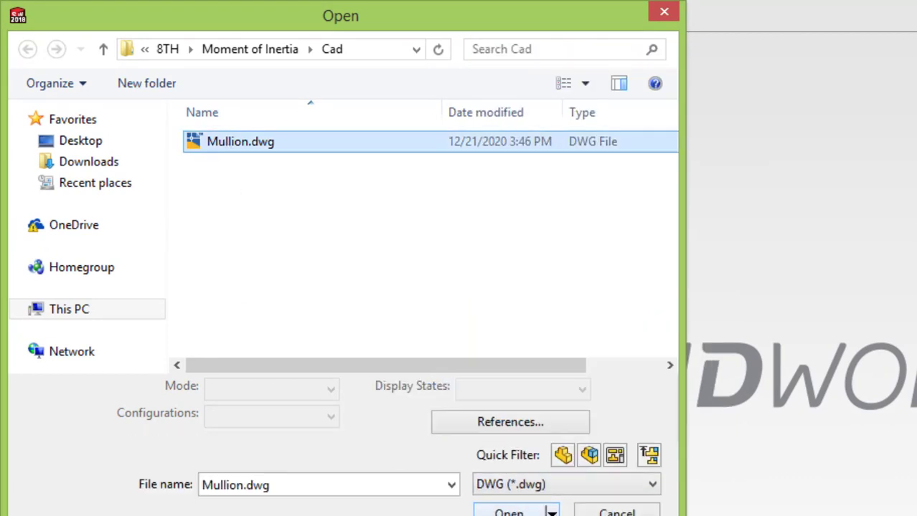
{"action": "left_click", "coordinate": [511, 512]}
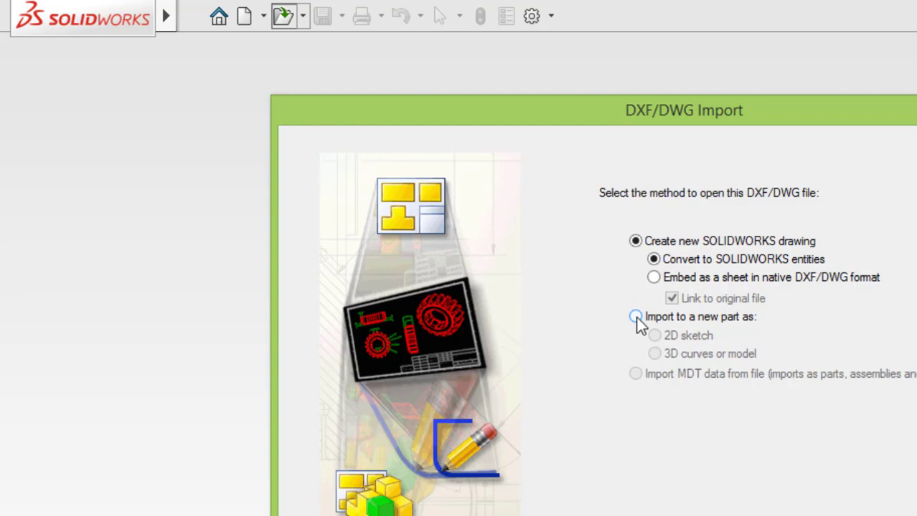
Step: Import Mullion.dwg as a 2D sketch in a new part through the DXF/DWG Import wizard
{"action": "left_click", "coordinate": [636, 317]}
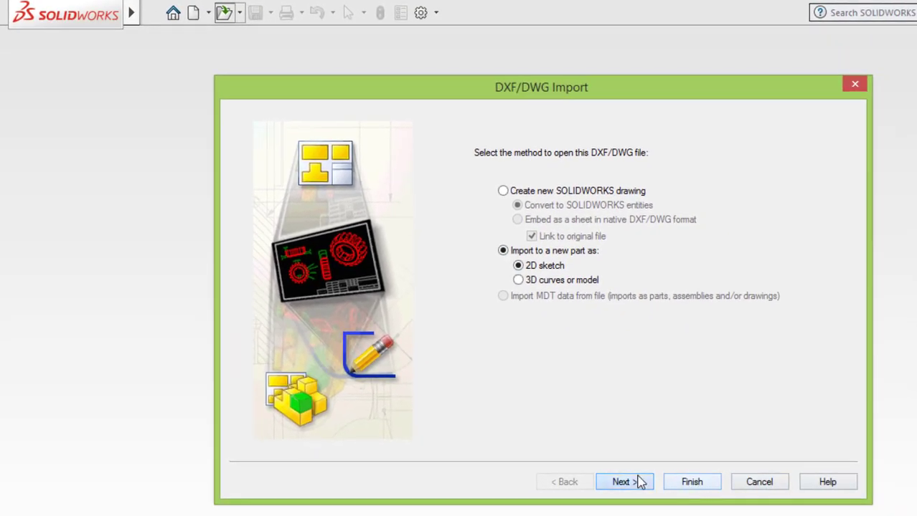
{"action": "left_click", "coordinate": [623, 482]}
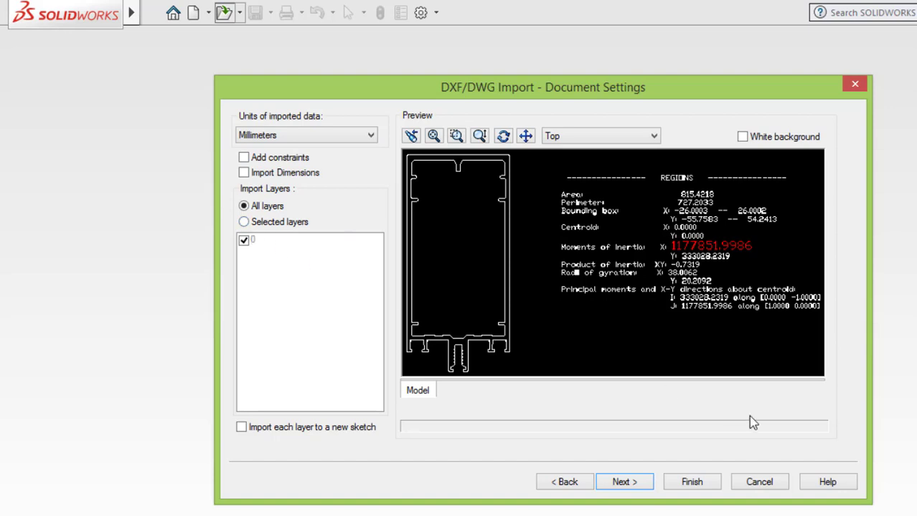
{"action": "left_click", "coordinate": [644, 485]}
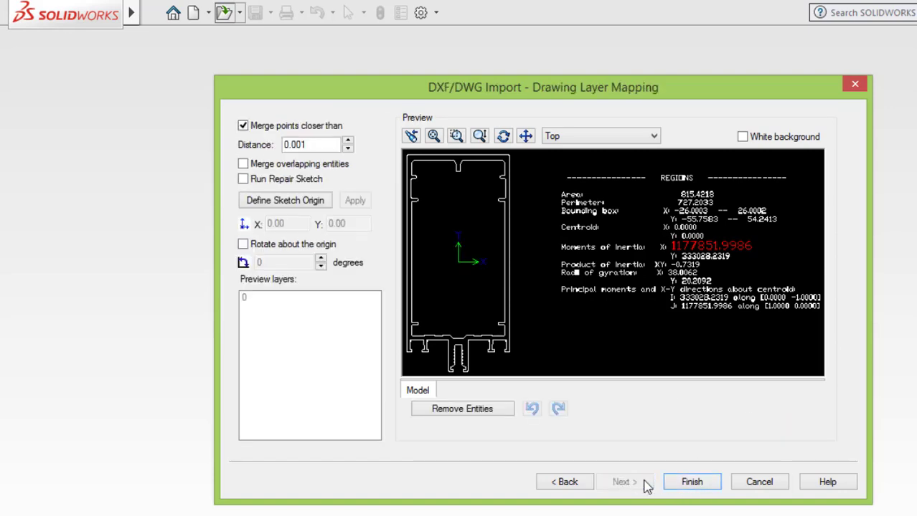
{"action": "left_click", "coordinate": [692, 483]}
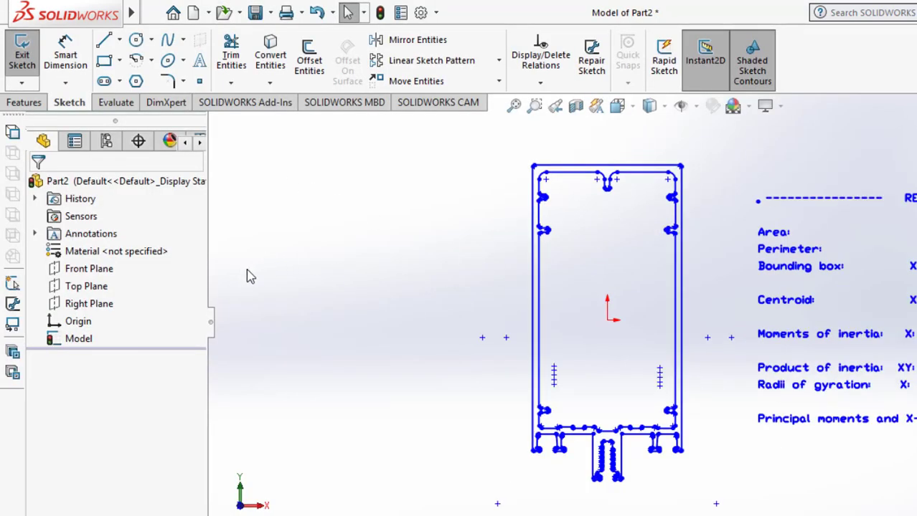
Step: Delete the imported regions text and compute the sketch's Section Properties
{"action": "scroll", "coordinate": [646, 327], "scroll_direction": "up", "scroll_amount": 2}
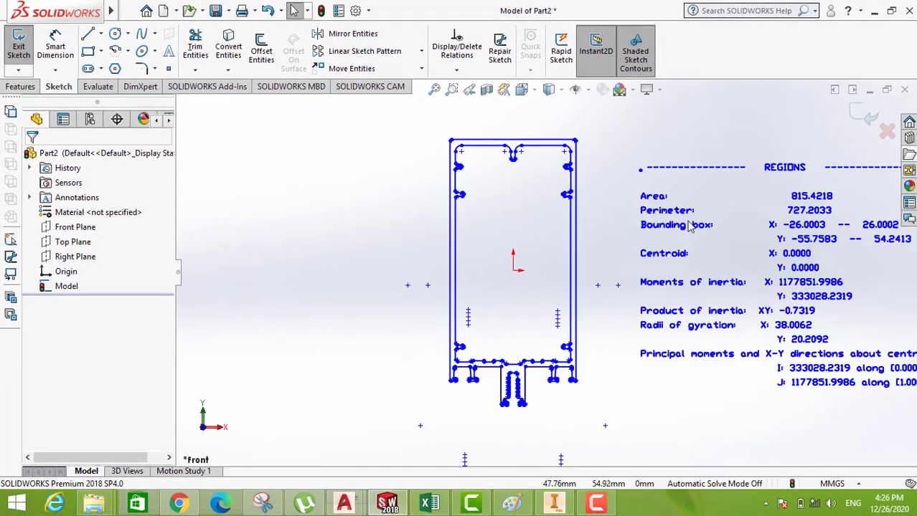
{"action": "left_click_drag", "start_coordinate": [652, 143], "coordinate": [652, 109]}
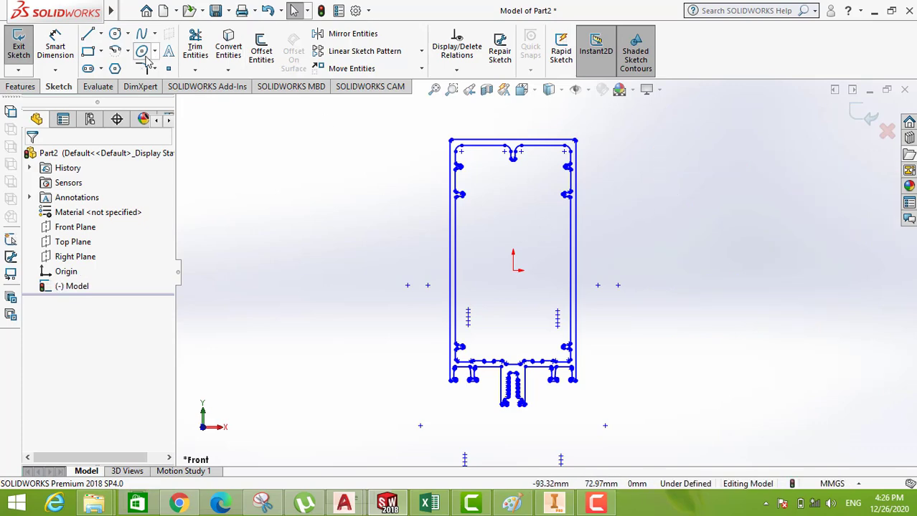
{"action": "left_click", "coordinate": [101, 87]}
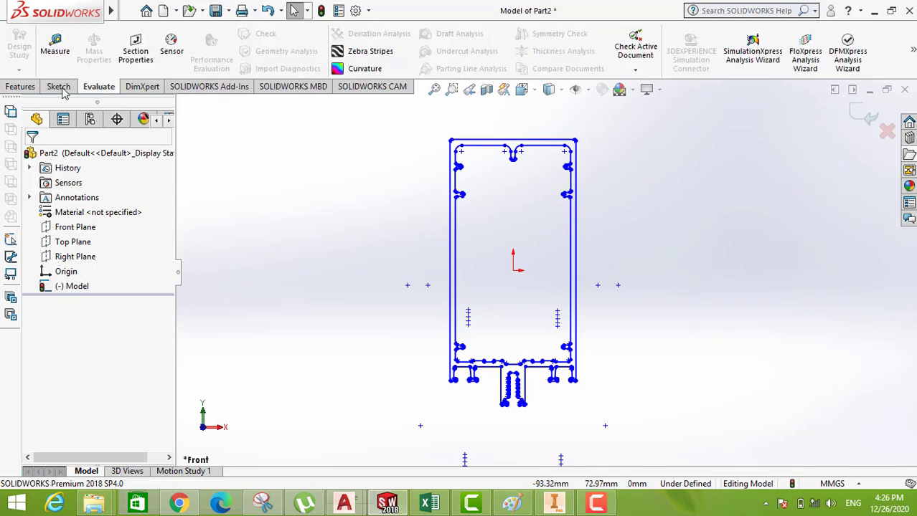
{"action": "left_click", "coordinate": [136, 51]}
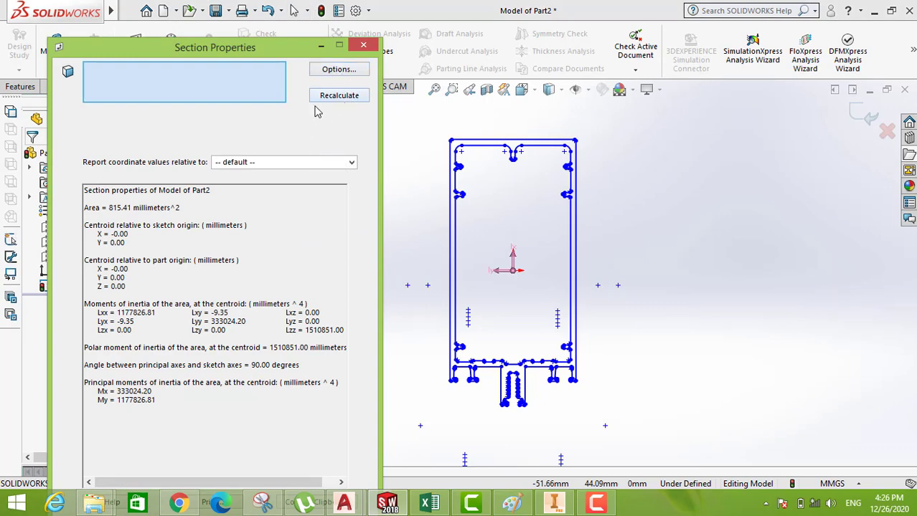
{"action": "left_click", "coordinate": [335, 97]}
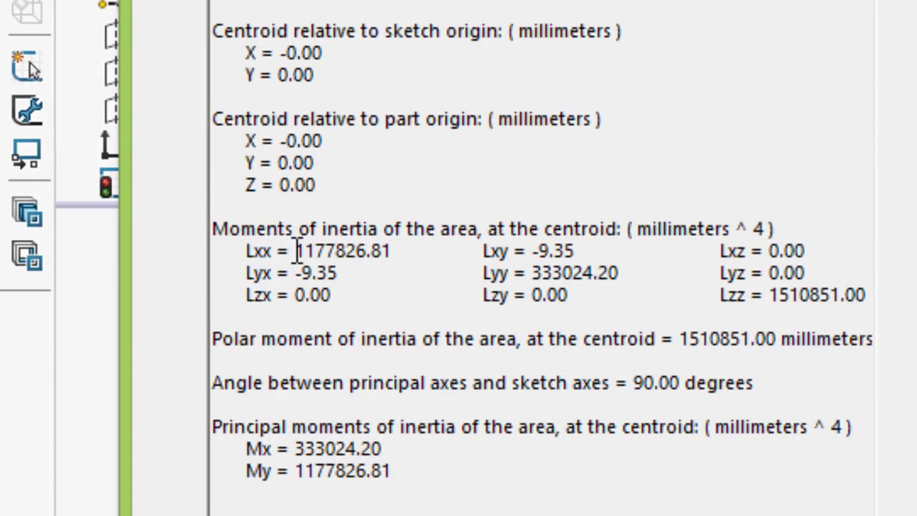
Step: Highlight the Lxx 1177826.81 and Lyy 333024.20 section property values
{"action": "left_click_drag", "start_coordinate": [291, 251], "coordinate": [365, 251]}
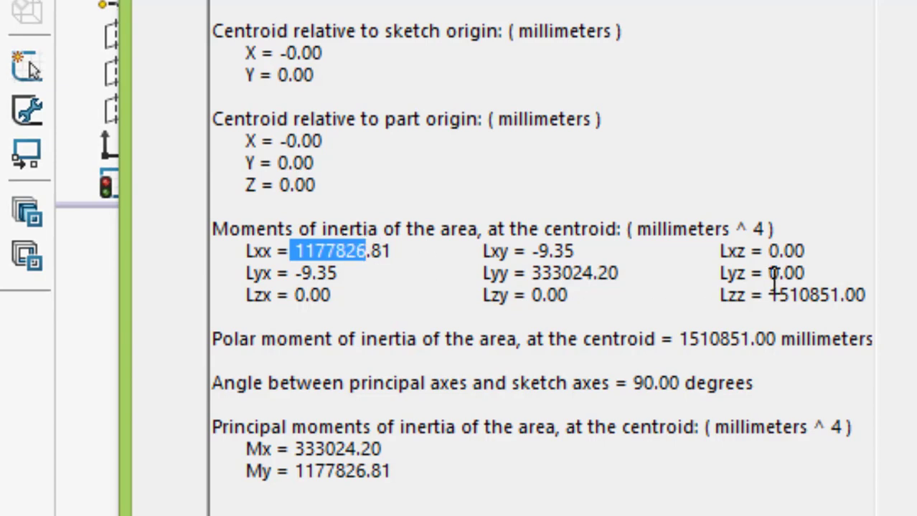
{"action": "left_click_drag", "start_coordinate": [484, 272], "coordinate": [500, 271]}
{"action": "left_click", "coordinate": [529, 273]}
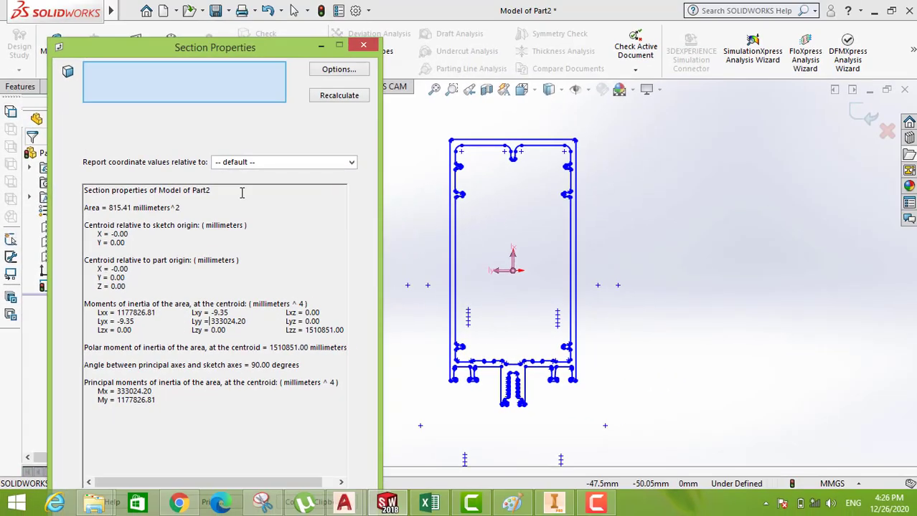
Step: Step through the inertia symbol cells of the CAD, Robot, Inventor and SolidWork columns
{"action": "left_click", "coordinate": [431, 504]}
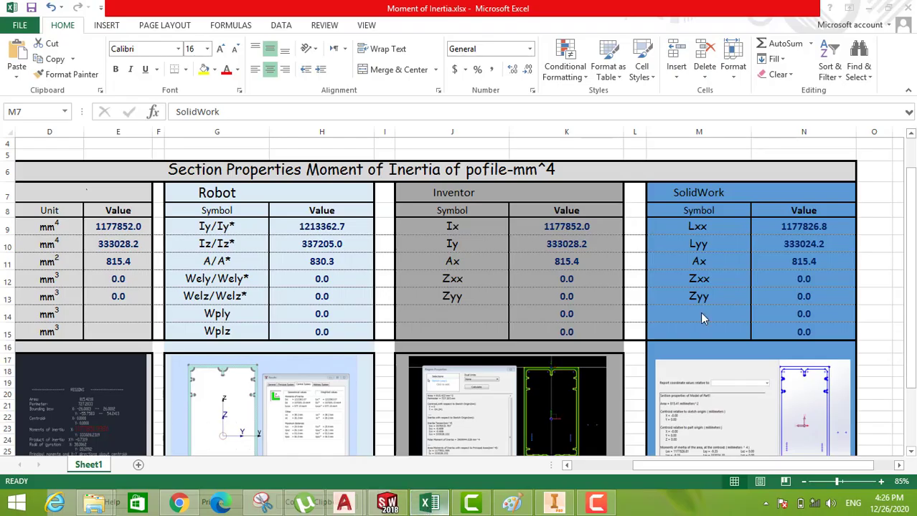
{"action": "left_click", "coordinate": [735, 233]}
{"action": "scroll", "coordinate": [278, 264], "scroll_direction": "left", "scroll_amount": 3}
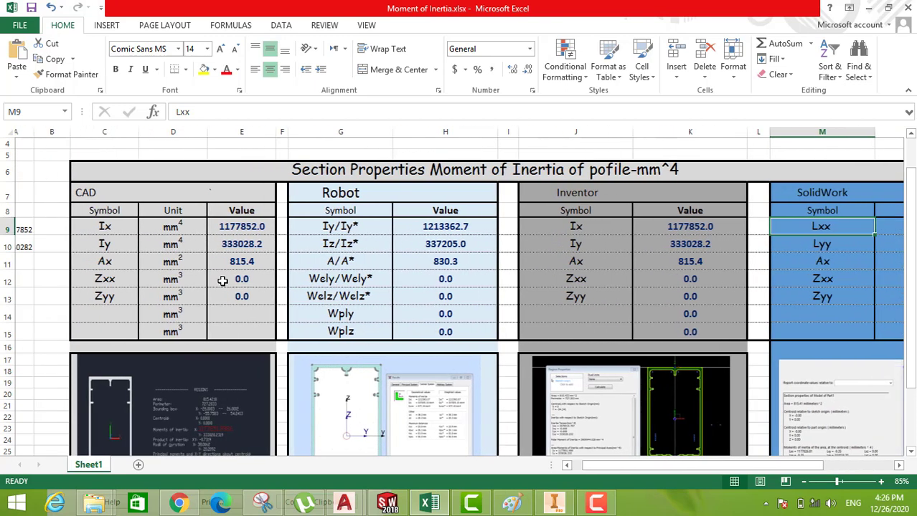
{"action": "left_click", "coordinate": [144, 227]}
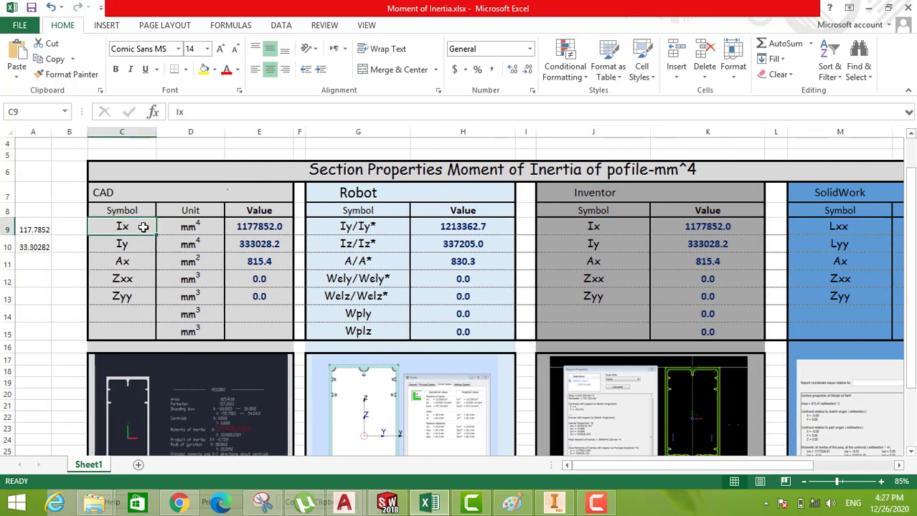
{"action": "left_click", "coordinate": [368, 226]}
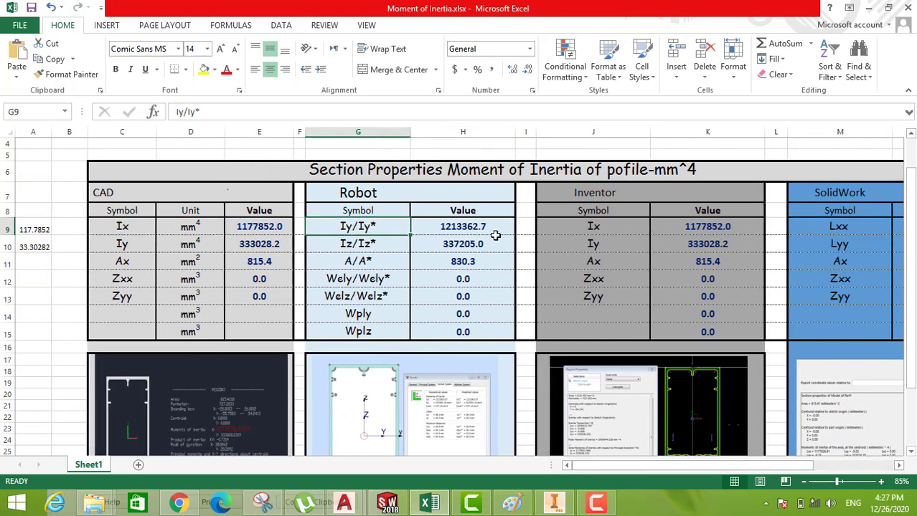
{"action": "left_click", "coordinate": [588, 227]}
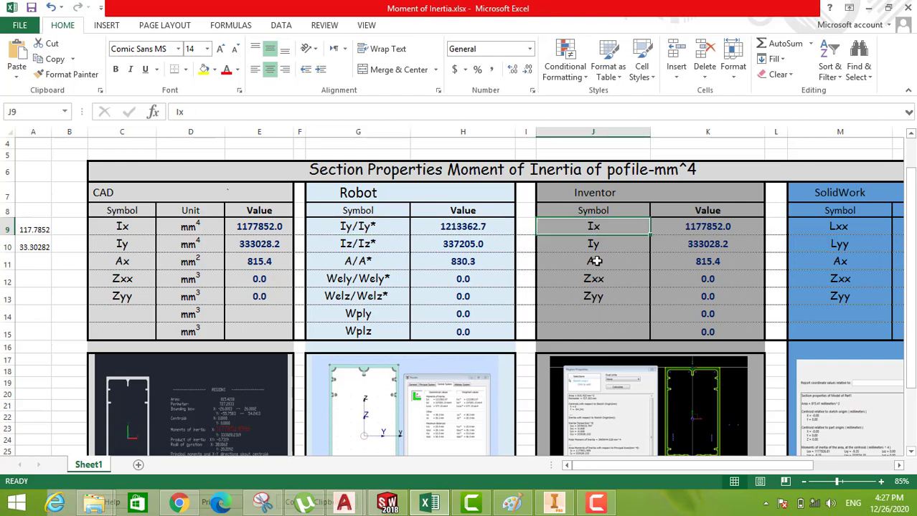
{"action": "left_click_drag", "start_coordinate": [611, 466], "coordinate": [680, 464]}
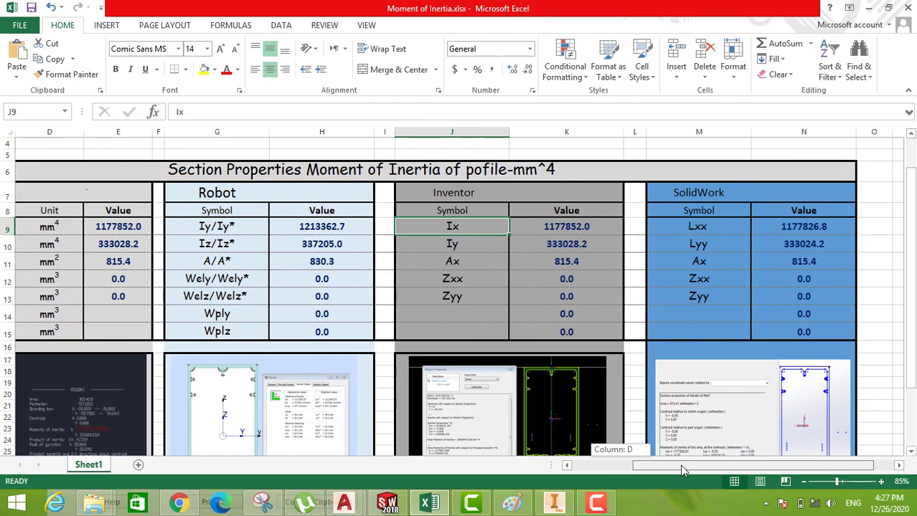
{"action": "left_click", "coordinate": [715, 227]}
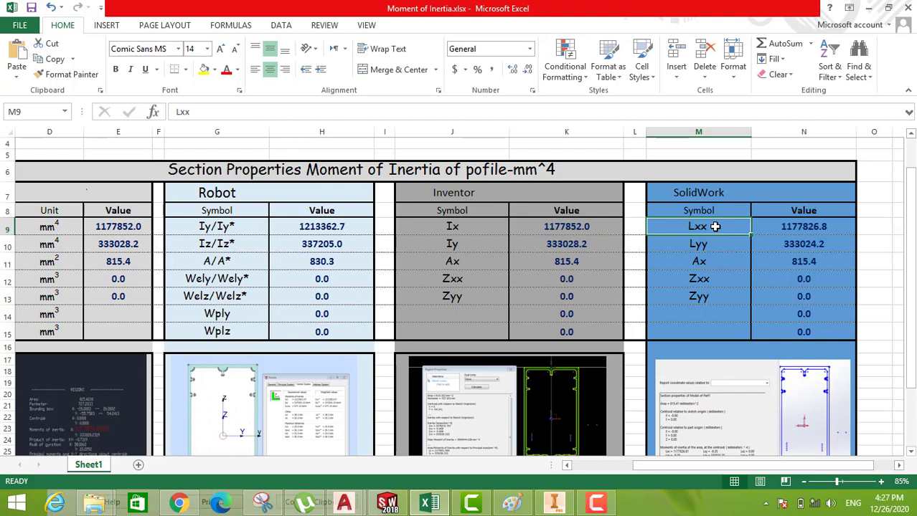
{"action": "left_click_drag", "start_coordinate": [797, 227], "coordinate": [804, 261]}
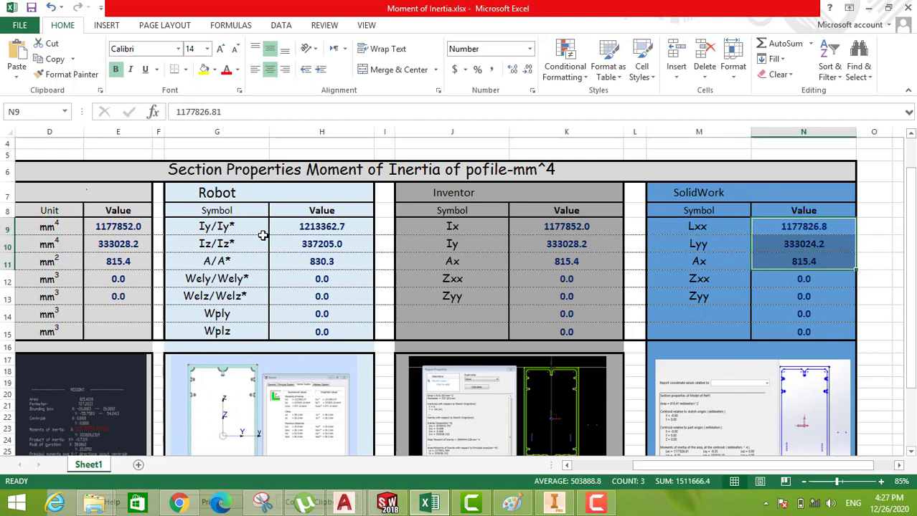
Step: Select the Robot symbols G7:G10, units D7:D11, the Inventor and SolidWork headers and Robot block
{"action": "left_click_drag", "start_coordinate": [206, 196], "coordinate": [214, 253]}
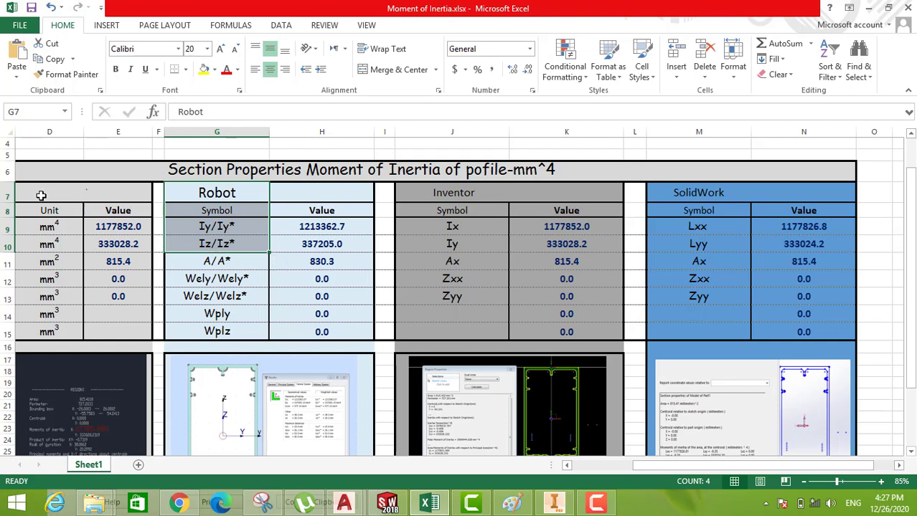
{"action": "left_click_drag", "start_coordinate": [40, 195], "coordinate": [61, 255]}
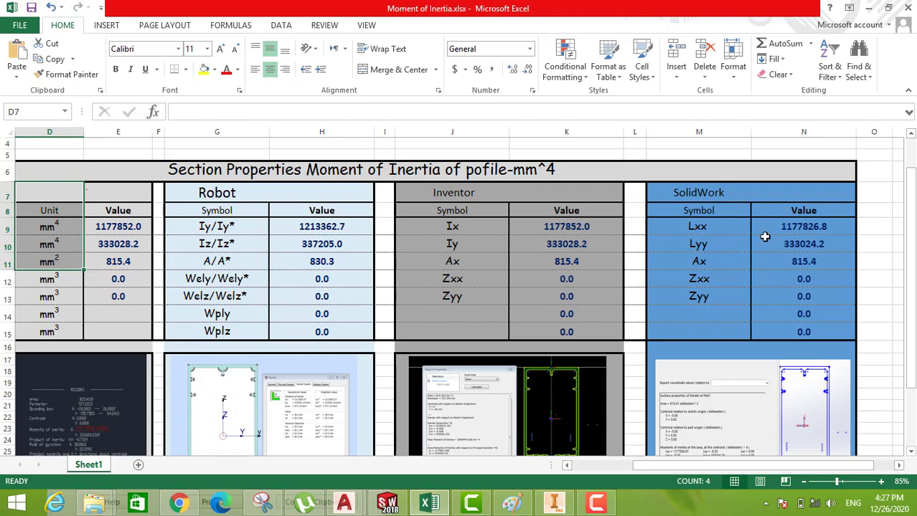
{"action": "left_click", "coordinate": [693, 199]}
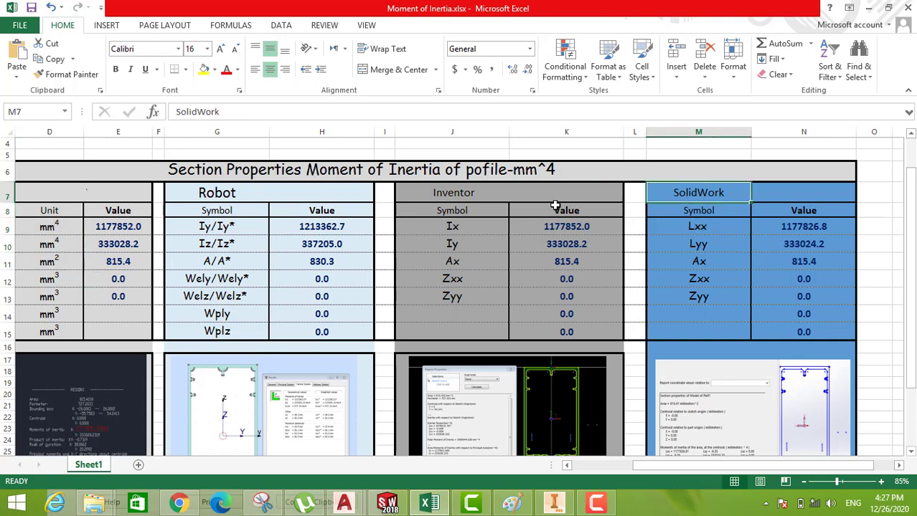
{"action": "left_click", "coordinate": [474, 198]}
{"action": "left_click", "coordinate": [99, 189]}
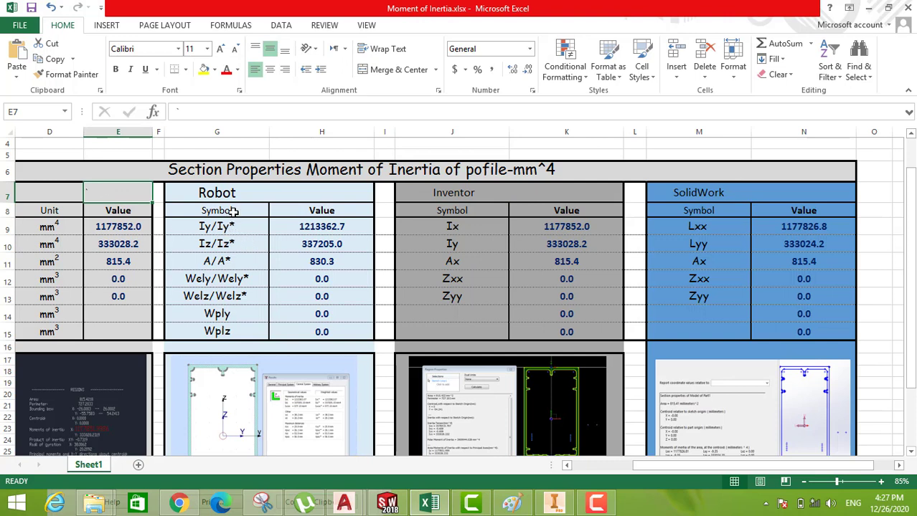
{"action": "left_click_drag", "start_coordinate": [224, 199], "coordinate": [317, 270]}
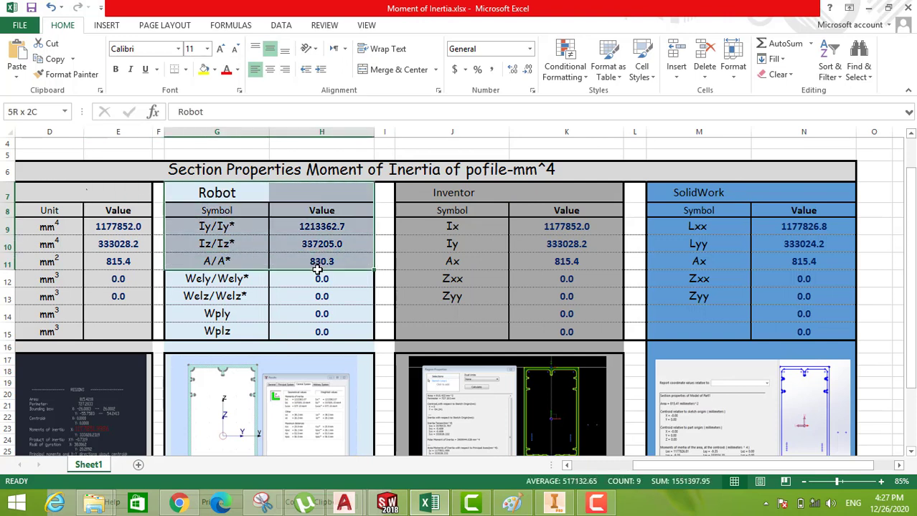
Step: Check the SolidWork values Lxx 1177826.8, Lyy 333024.2 and Ax 815.4
{"action": "left_click", "coordinate": [818, 244]}
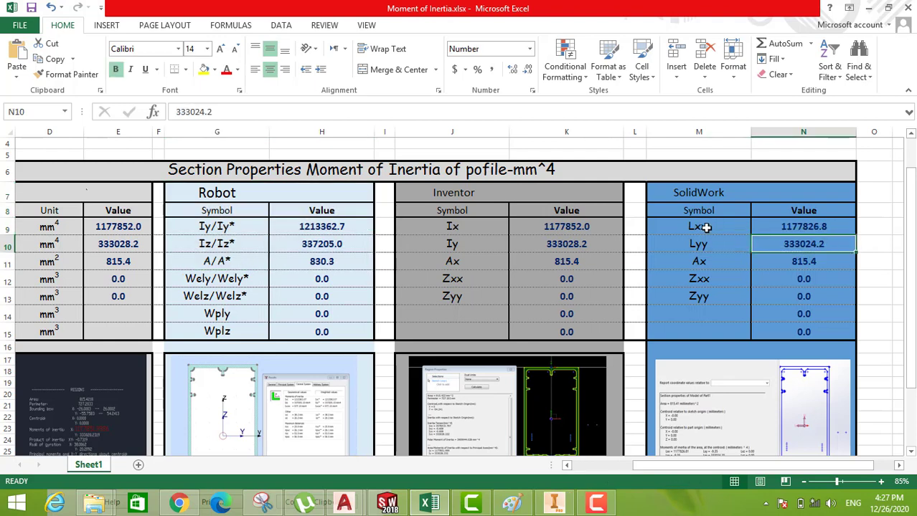
{"action": "left_click_drag", "start_coordinate": [700, 227], "coordinate": [822, 244]}
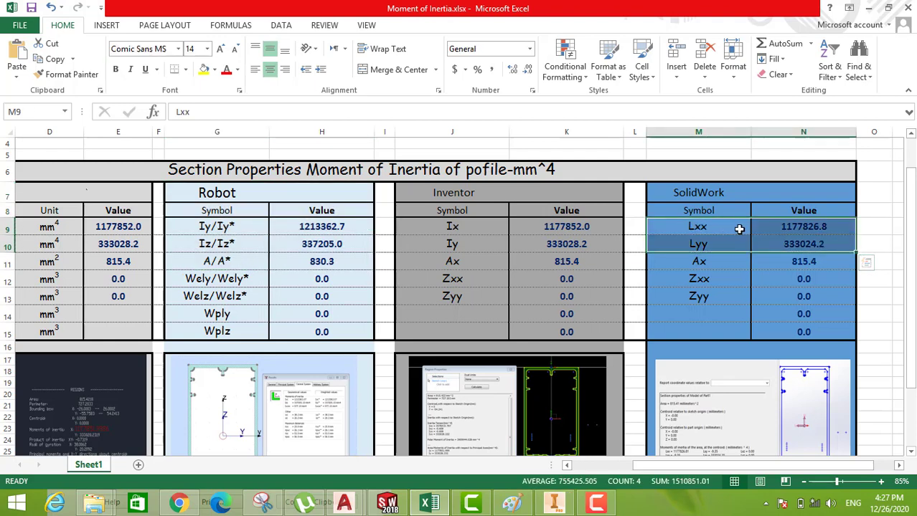
{"action": "left_click", "coordinate": [788, 226]}
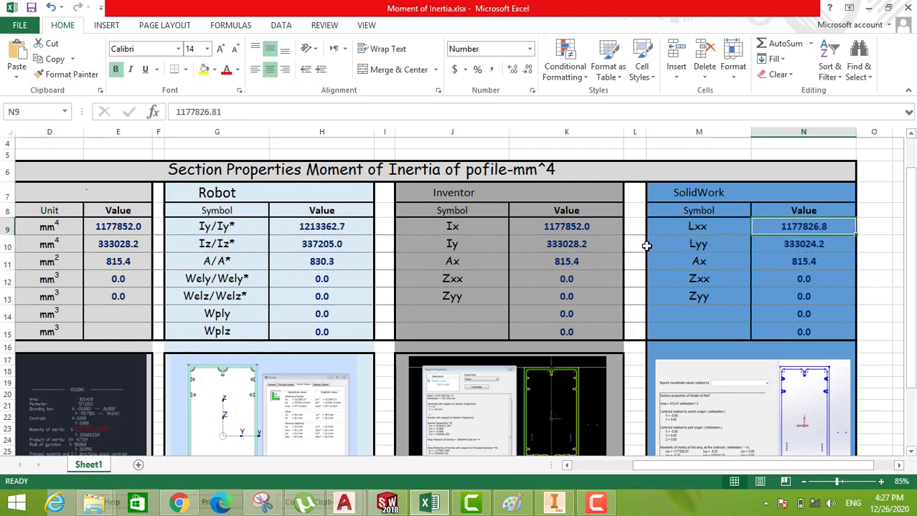
{"action": "left_click", "coordinate": [793, 246]}
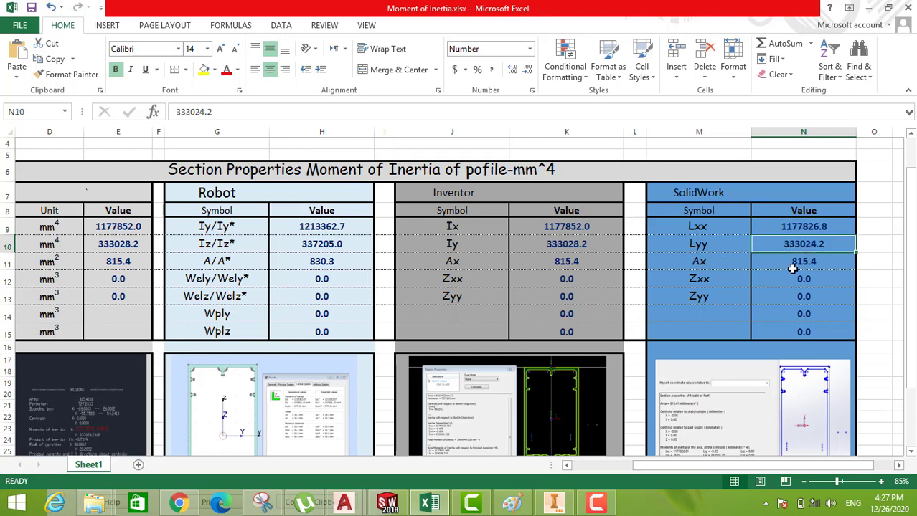
{"action": "left_click", "coordinate": [792, 267]}
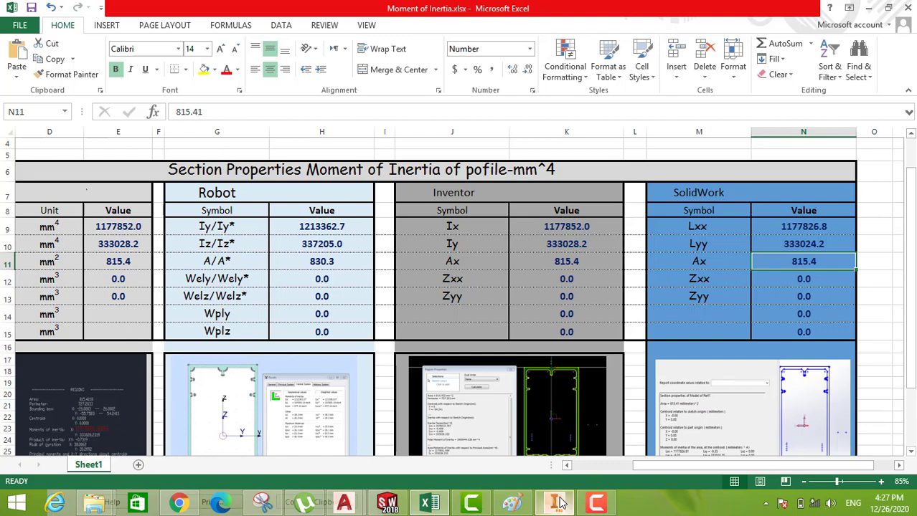
Step: Bring SOLIDWORKS back and reposition its Section Properties results showing area 815.41 mm²
{"action": "left_click", "coordinate": [387, 504]}
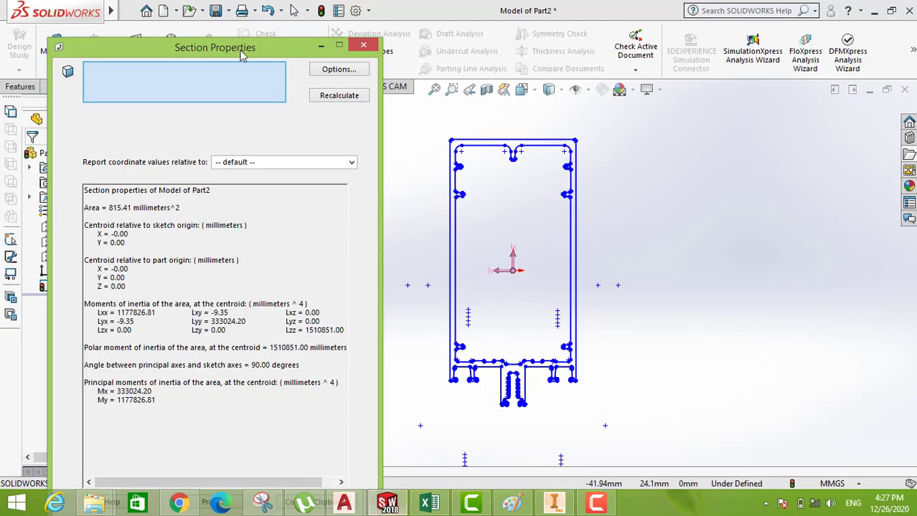
{"action": "left_click_drag", "start_coordinate": [241, 56], "coordinate": [297, 49]}
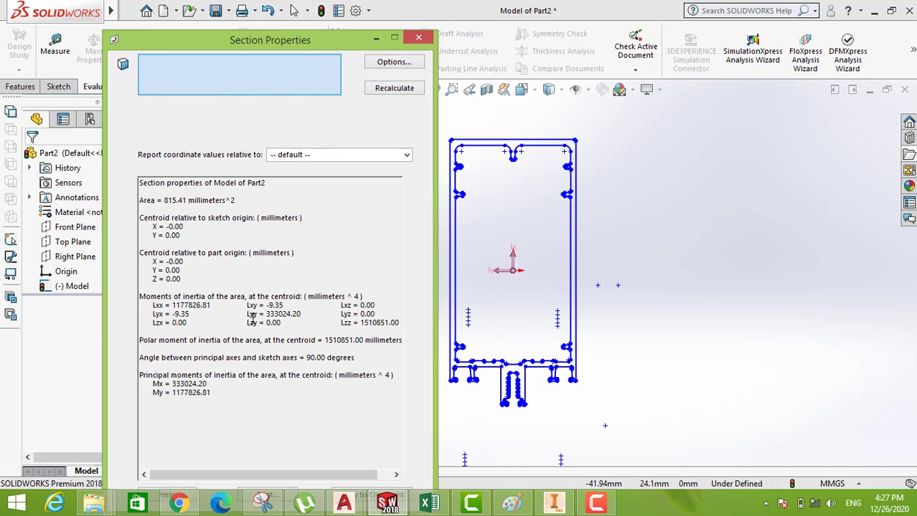
{"action": "left_click", "coordinate": [599, 504]}
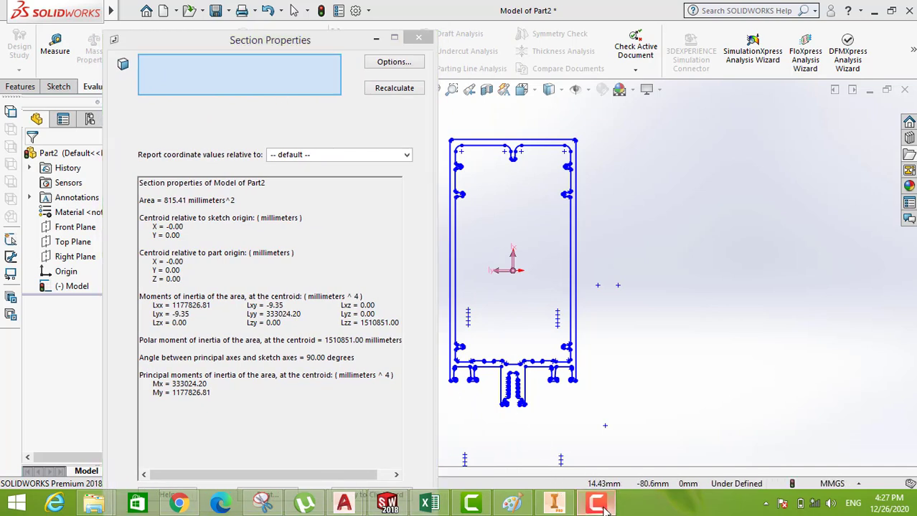